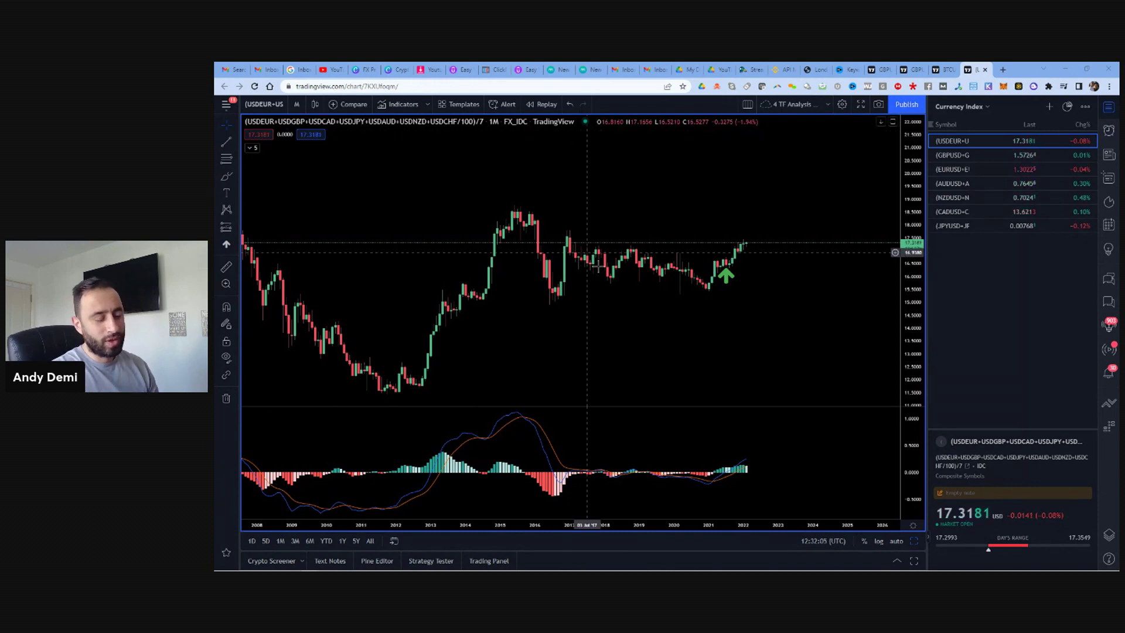
Examine the US dollar currency index's monthly price and MACD history back to 1997
scroll(666, 311, "down", 2)
scroll(667, 307, "down", 2)
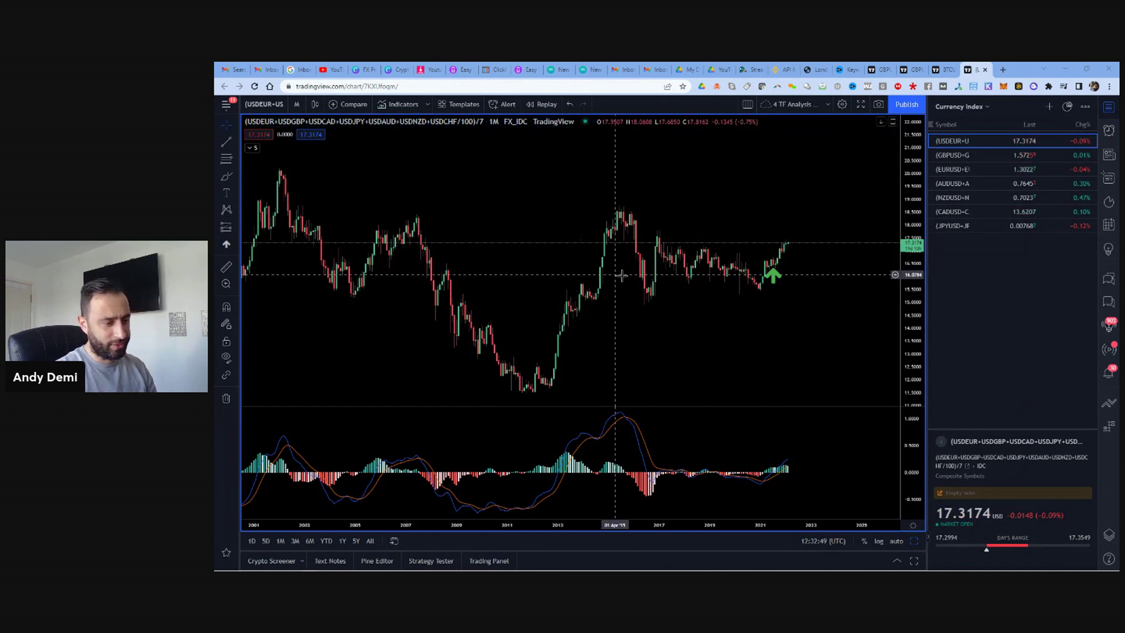
scroll(621, 269, "down", 3)
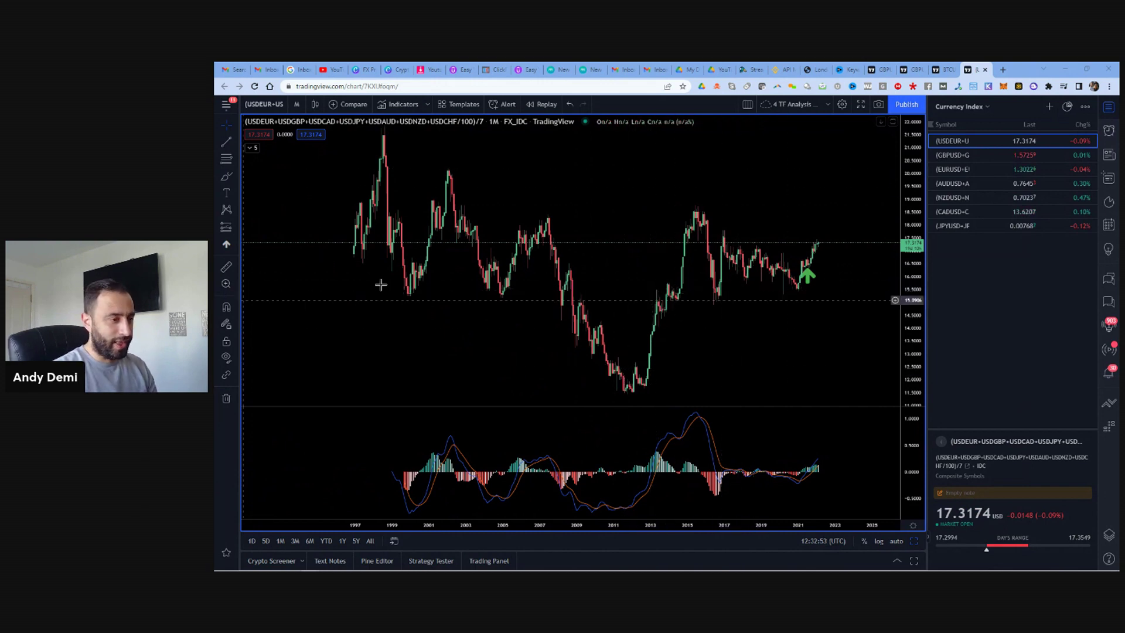
scroll(422, 504, "up", 2)
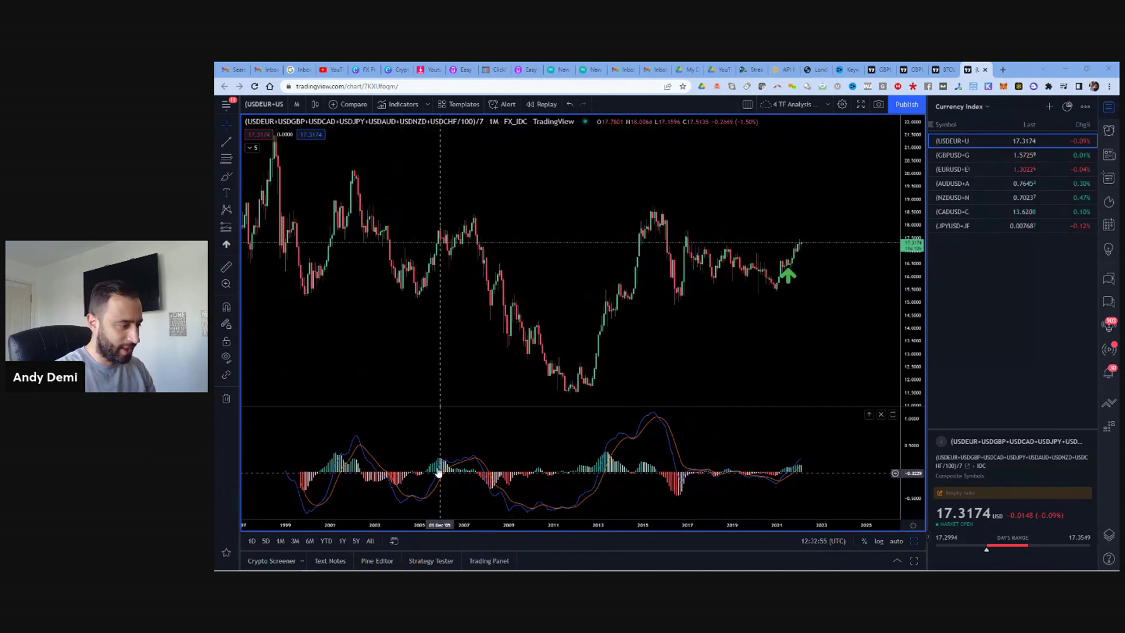
scroll(279, 329, "down", 2)
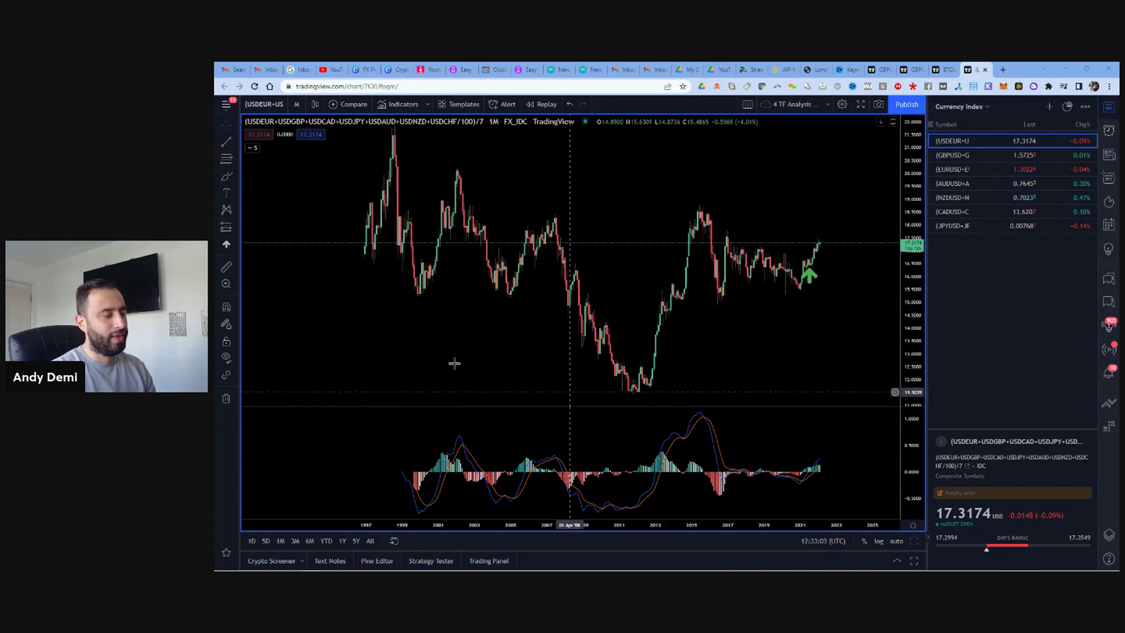
scroll(646, 367, "up", 1)
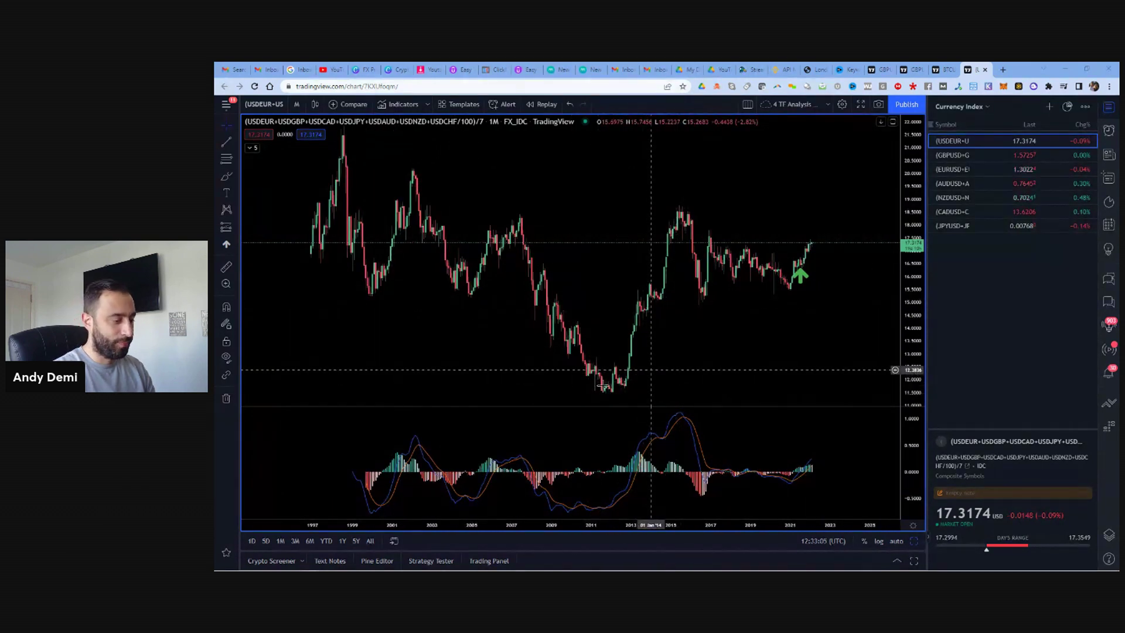
Launch Epic Pen and activate its yellow pen for drawing over the chart
left_click(240, 564)
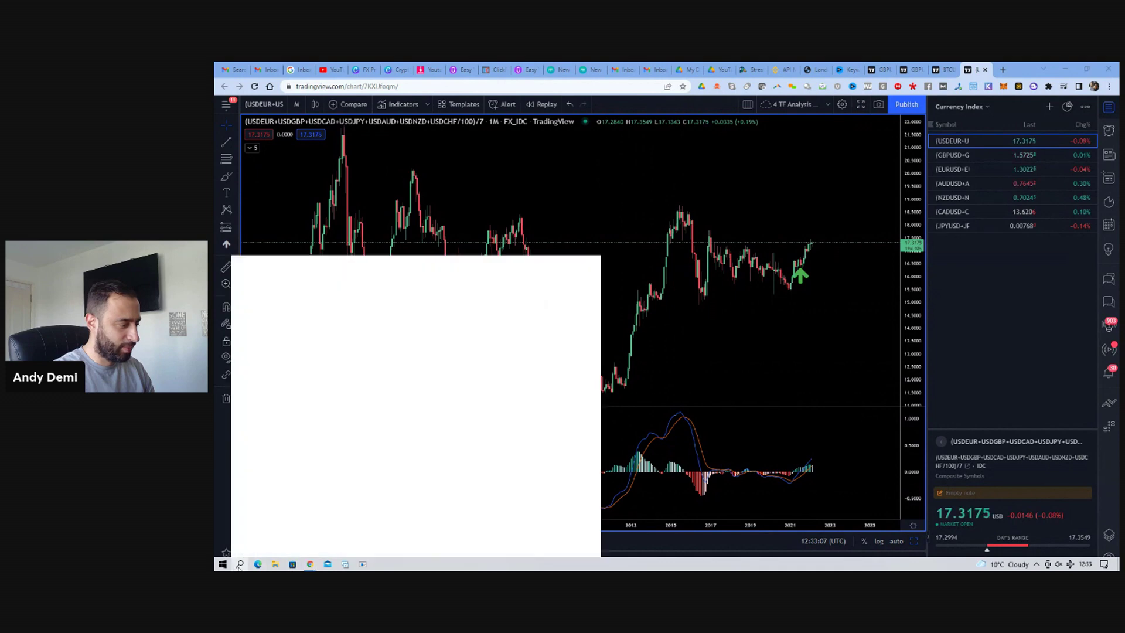
type("epic")
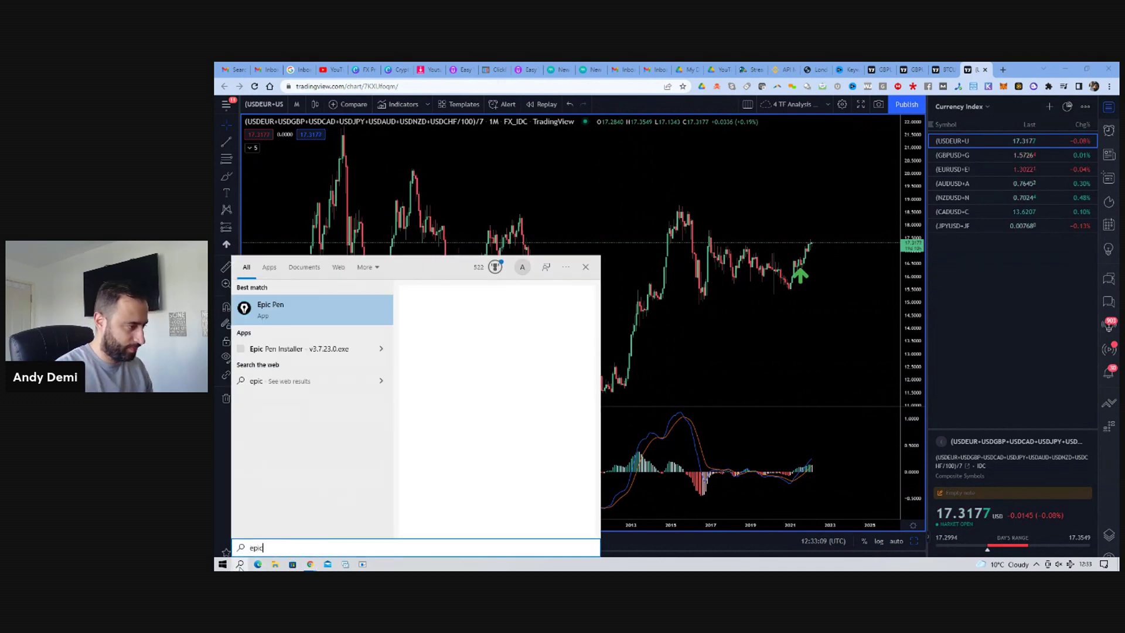
left_click(275, 307)
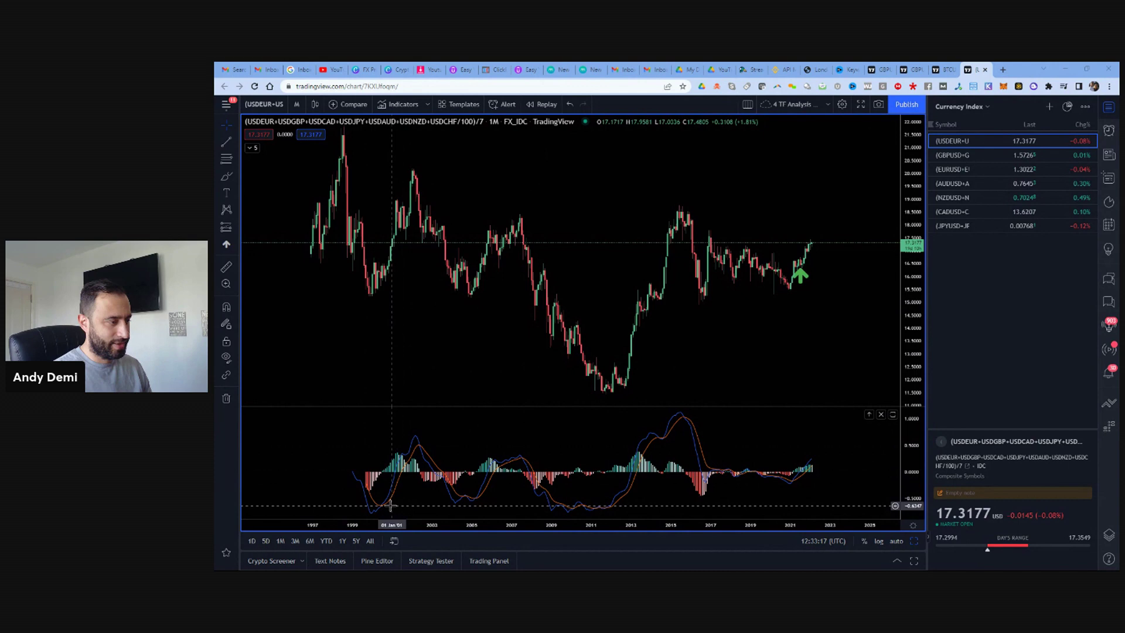
key("ctrl+shift+1")
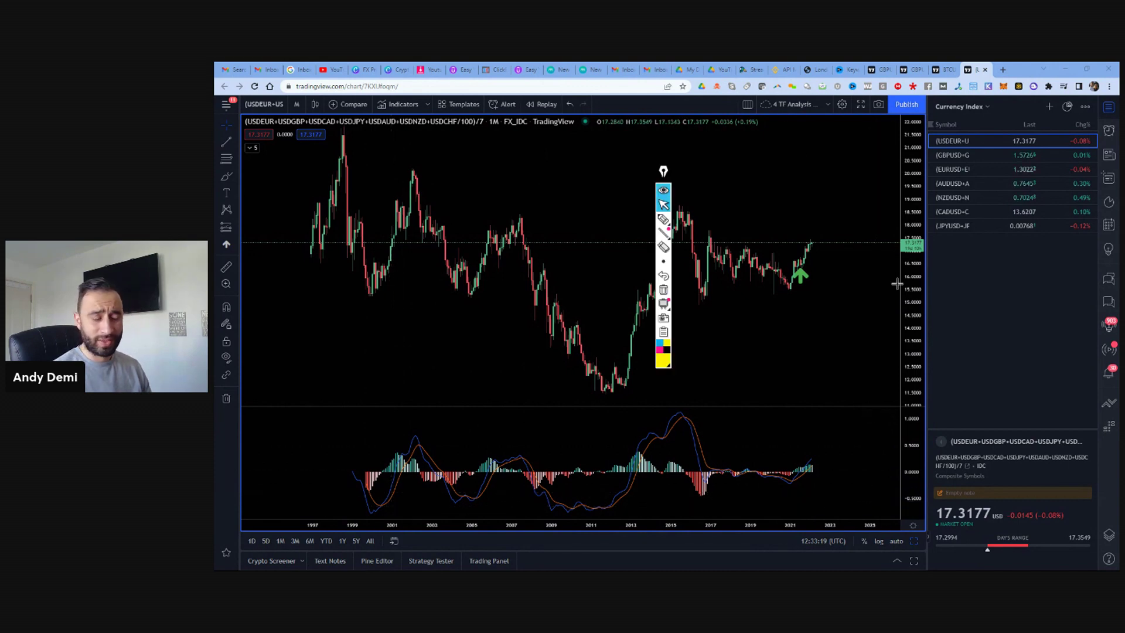
key("ctrl+shift+1")
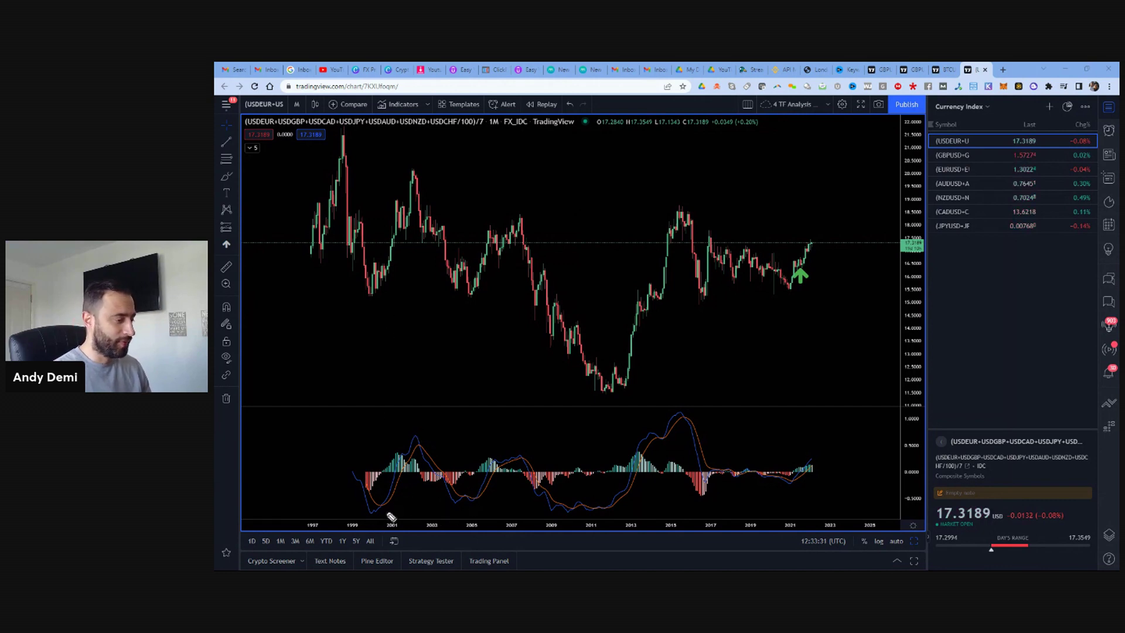
Circle the MACD crossovers near 2000 and 2002, and draw arrows along the matching price rise and the fall into 2005
left_click_drag(383, 501, 387, 510)
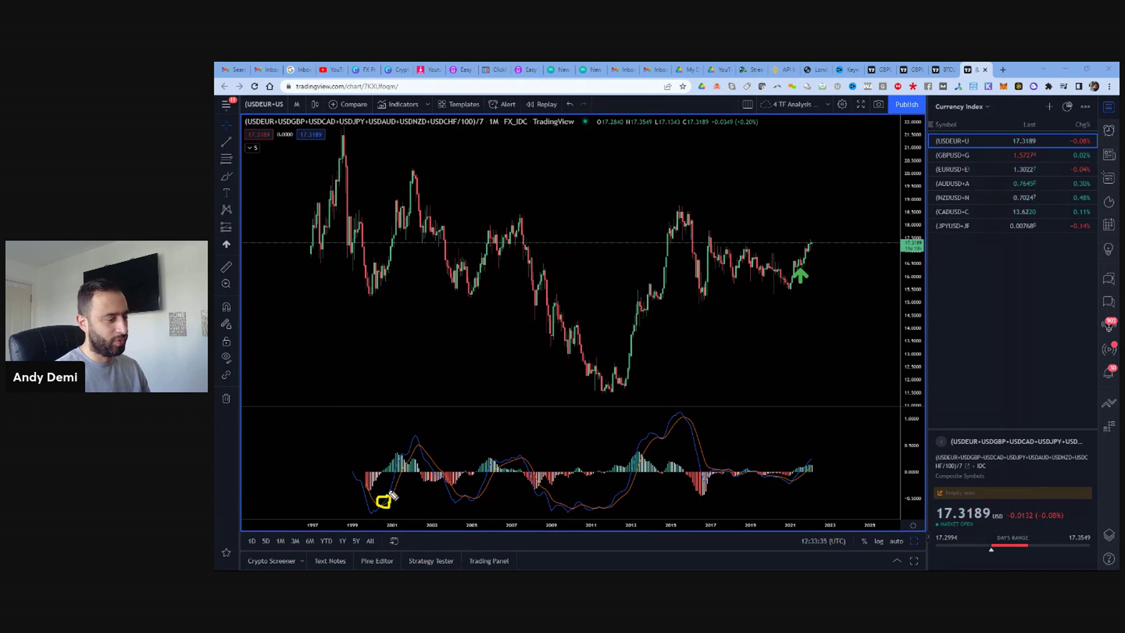
left_click_drag(381, 273, 416, 173)
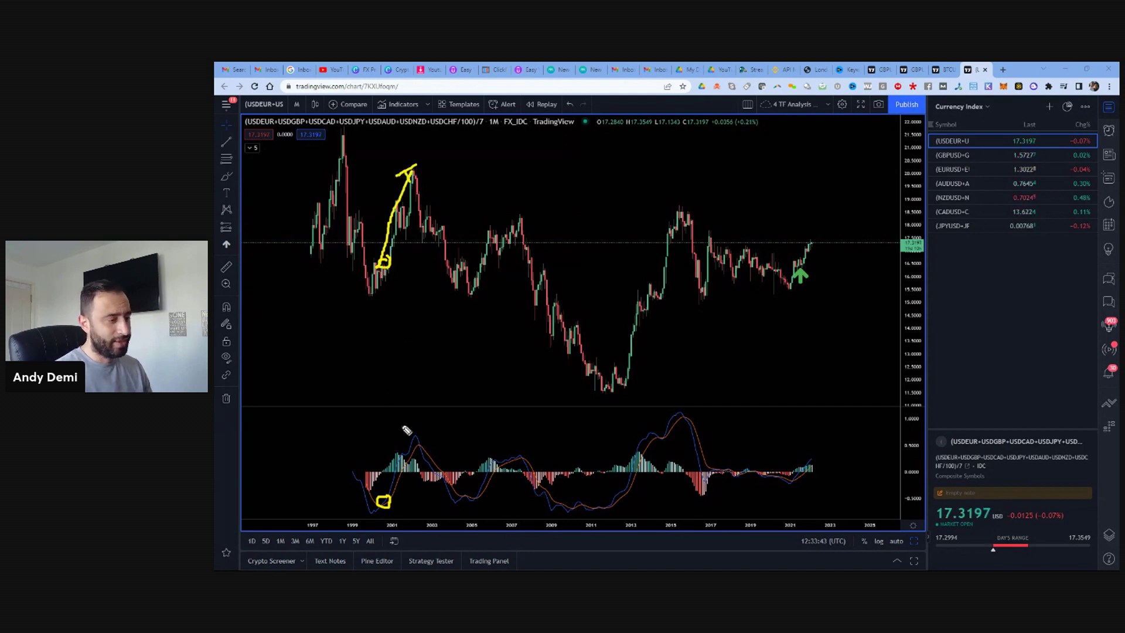
left_click_drag(429, 451, 423, 445)
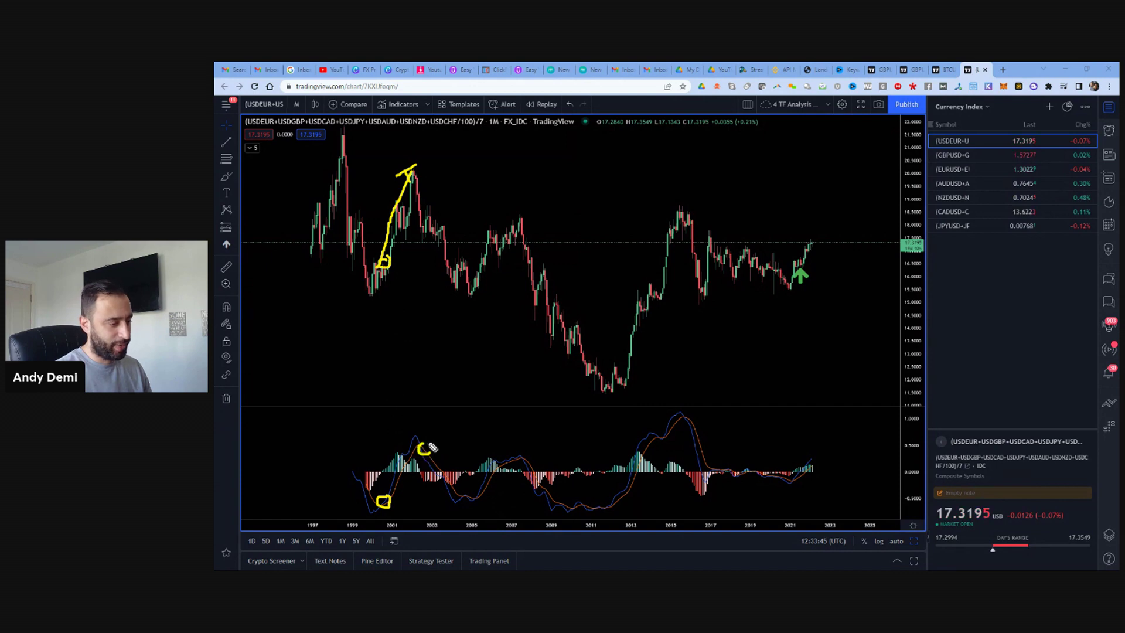
mouse_move(415, 179)
left_mouse_down()
mouse_move(461, 278)
mouse_move(472, 260)
left_mouse_up()
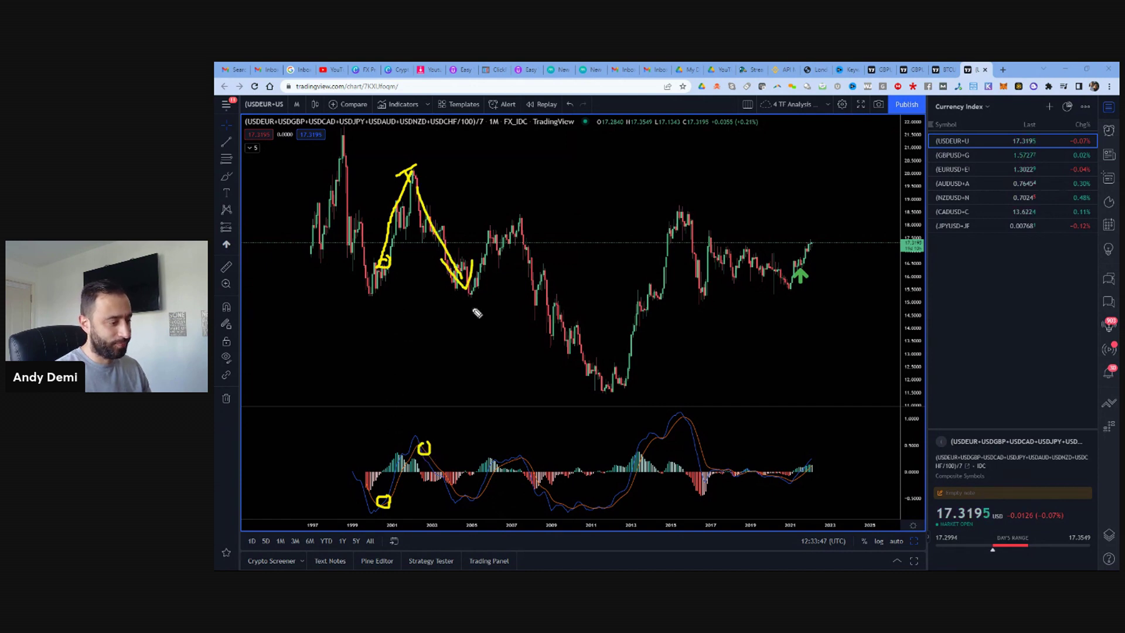
Circle the MACD crossovers near 2005 and 2007, and trace the price rise to 2007 and the decline to 2012
mouse_move(475, 492)
left_mouse_down()
mouse_move(479, 504)
mouse_move(475, 495)
left_mouse_up()
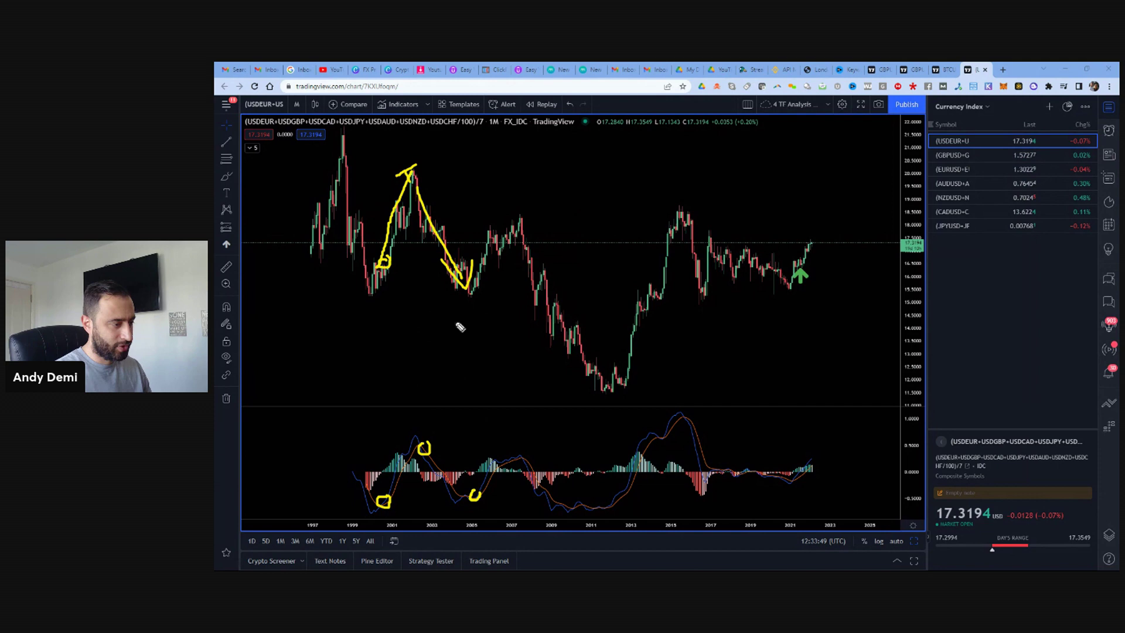
mouse_move(467, 287)
left_mouse_down()
mouse_move(520, 222)
mouse_move(511, 219)
left_mouse_up()
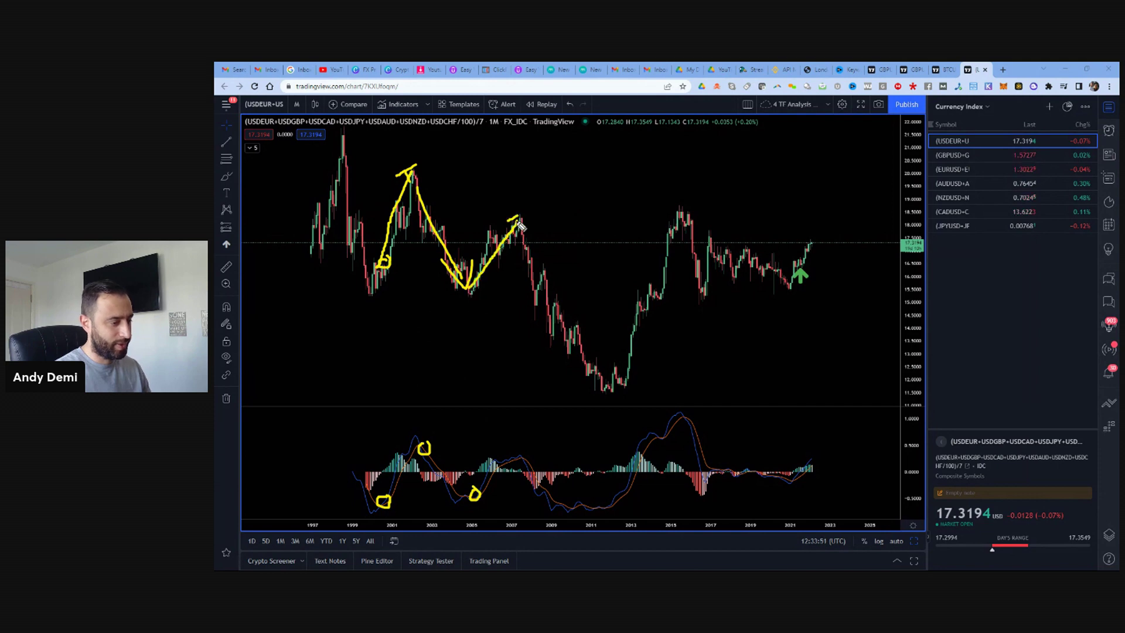
left_click_drag(527, 463, 522, 443)
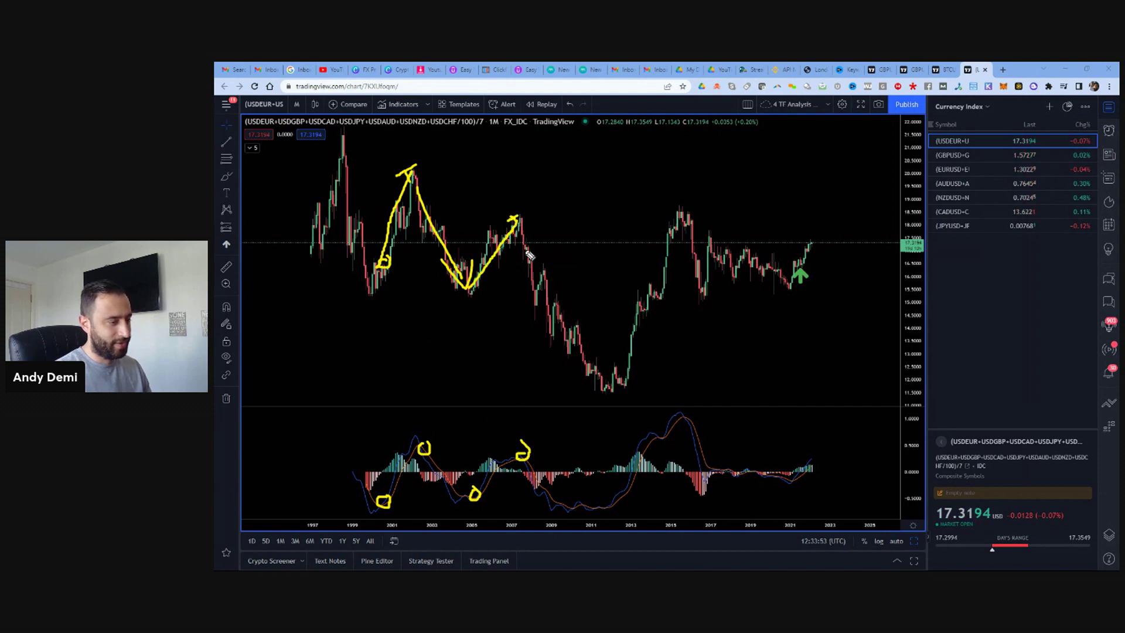
left_click_drag(530, 246, 616, 391)
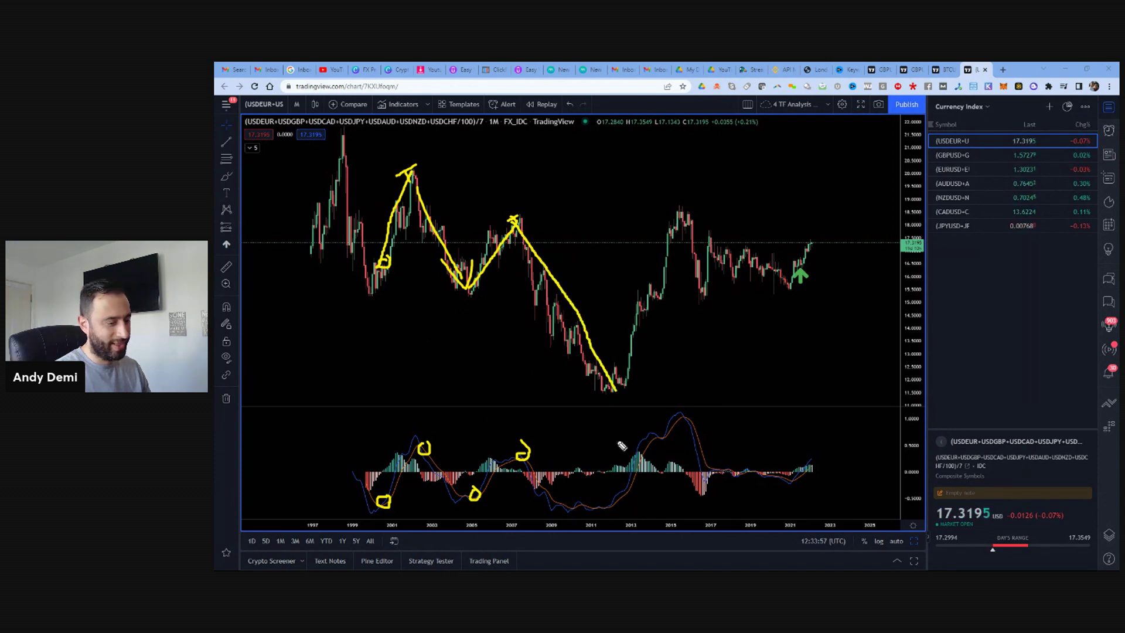
Circle the MACD crossovers near 2012 and 2015, and trace the price rally to 2015 and the drop that follows
mouse_move(620, 501)
left_mouse_down()
mouse_move(611, 493)
mouse_move(618, 504)
left_mouse_up()
left_click_drag(616, 391, 681, 218)
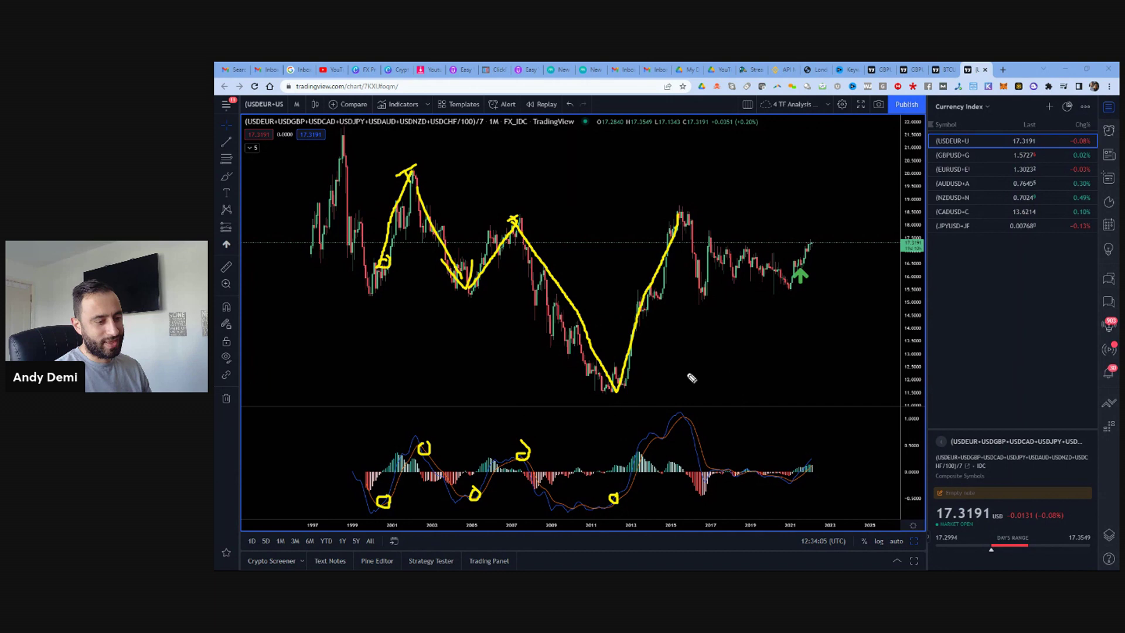
left_click_drag(681, 423, 691, 426)
mouse_move(690, 217)
left_mouse_down()
mouse_move(703, 314)
mouse_move(715, 284)
left_mouse_up()
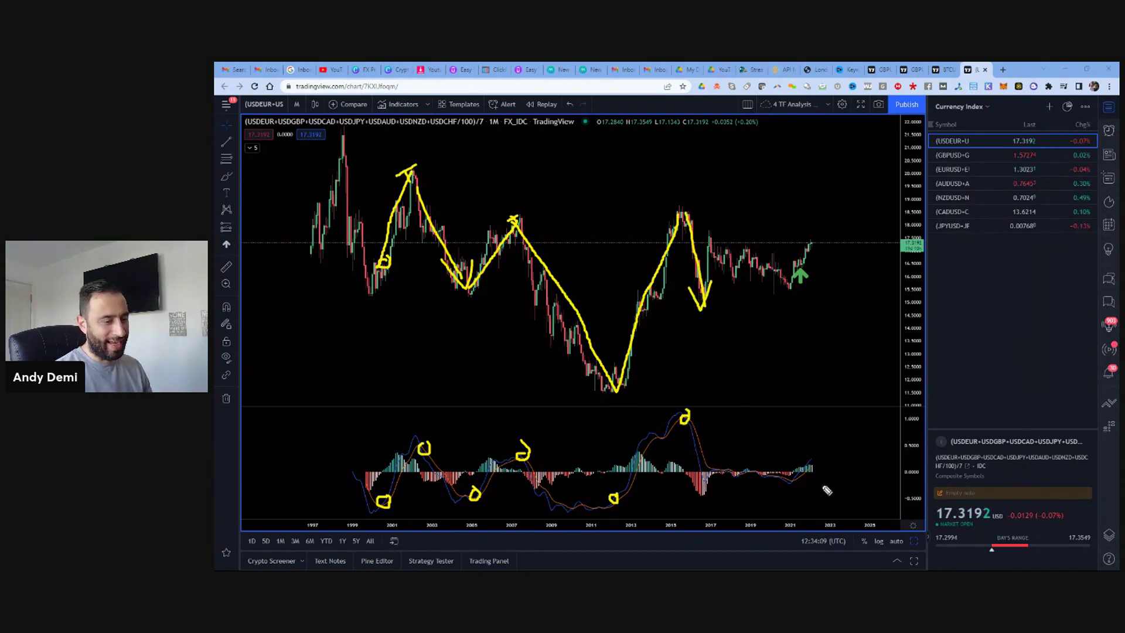
Circle the 2021 MACD crossover and its price area, and mark the lows near 2000, 2005 and 2012 with small upward arrows
left_click_drag(806, 477, 802, 465)
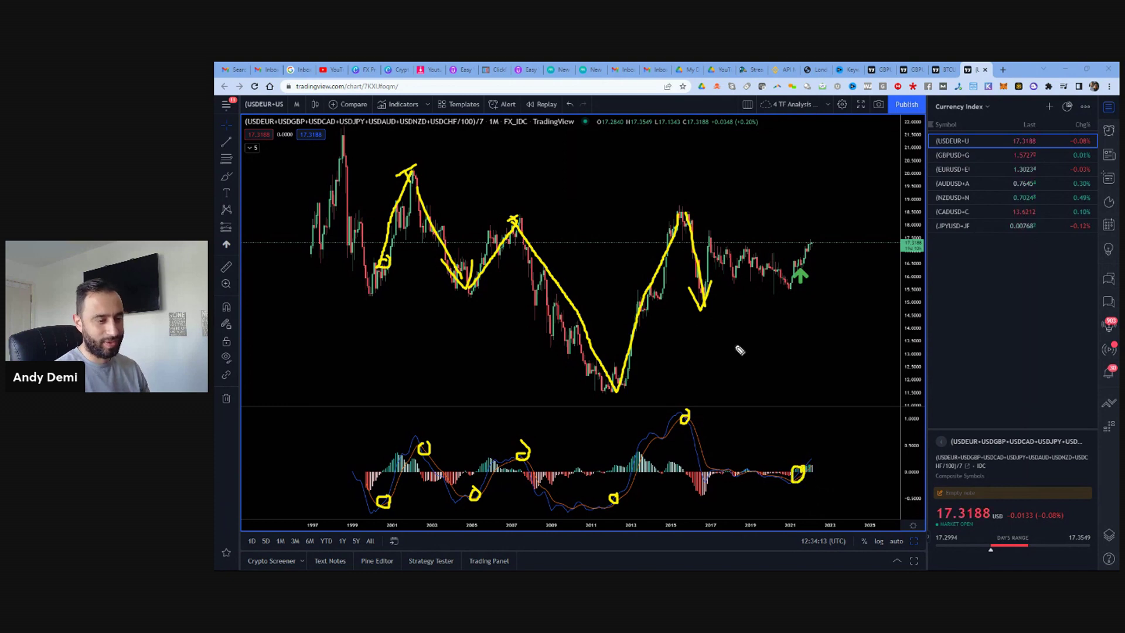
mouse_move(799, 271)
left_mouse_down()
mouse_move(791, 282)
mouse_move(795, 261)
left_mouse_up()
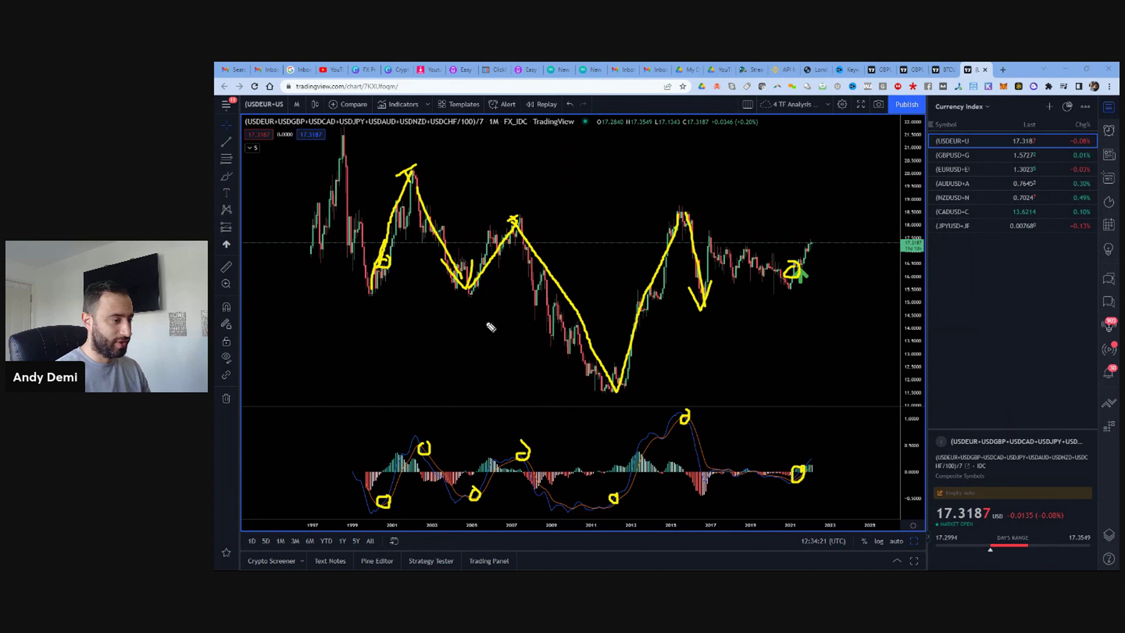
mouse_move(374, 316)
left_mouse_down()
mouse_move(375, 302)
mouse_move(385, 310)
left_mouse_up()
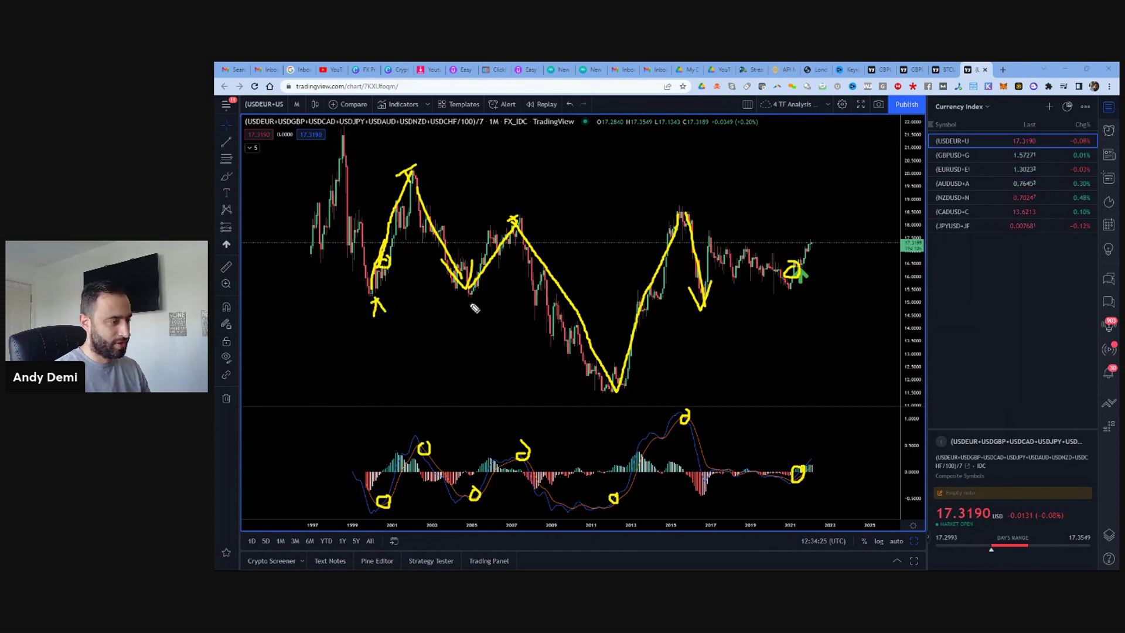
mouse_move(470, 315)
left_mouse_down()
mouse_move(469, 294)
mouse_move(476, 303)
left_mouse_up()
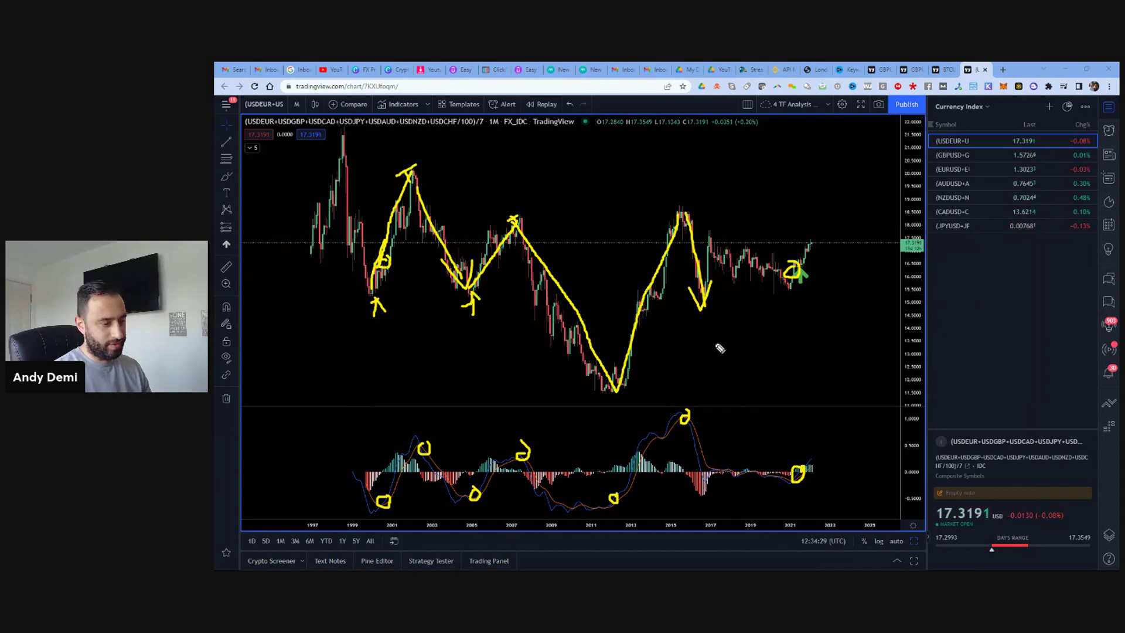
mouse_move(605, 400)
left_mouse_down()
mouse_move(611, 416)
mouse_move(616, 399)
left_mouse_up()
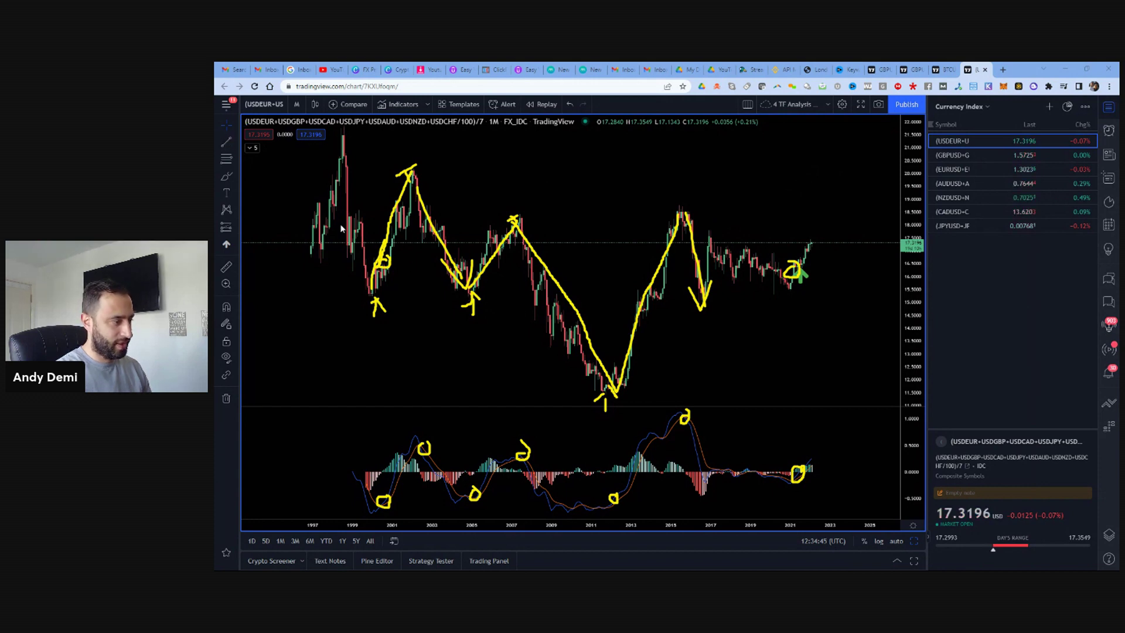
Draw a trend line on the chart projecting a price rise from the 2021 low to about 2023
left_click(234, 142)
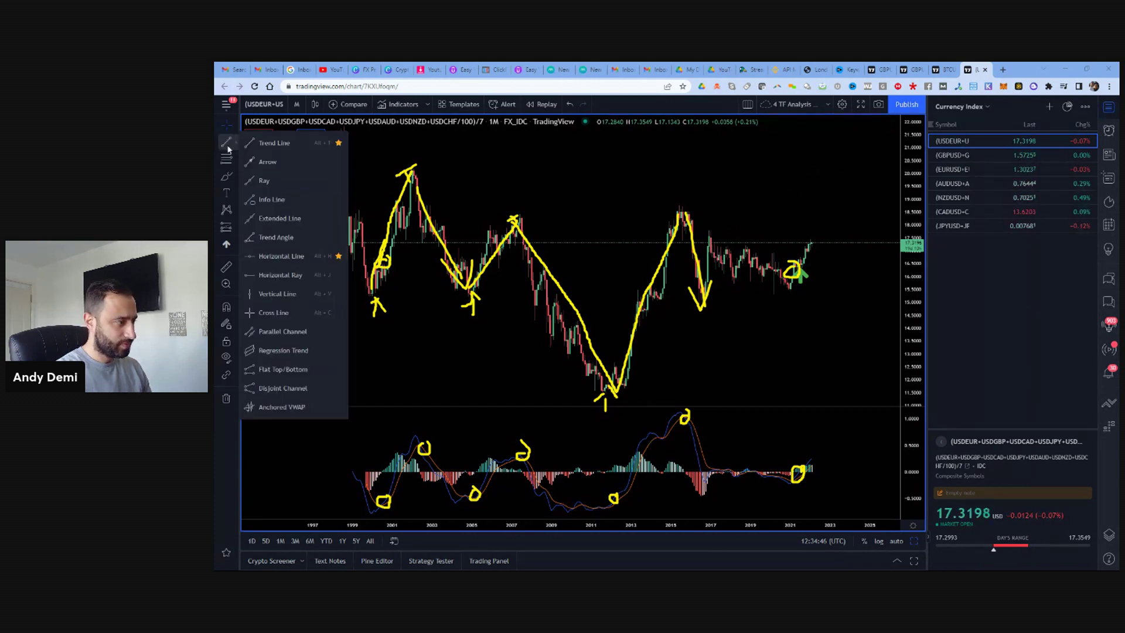
left_click(274, 143)
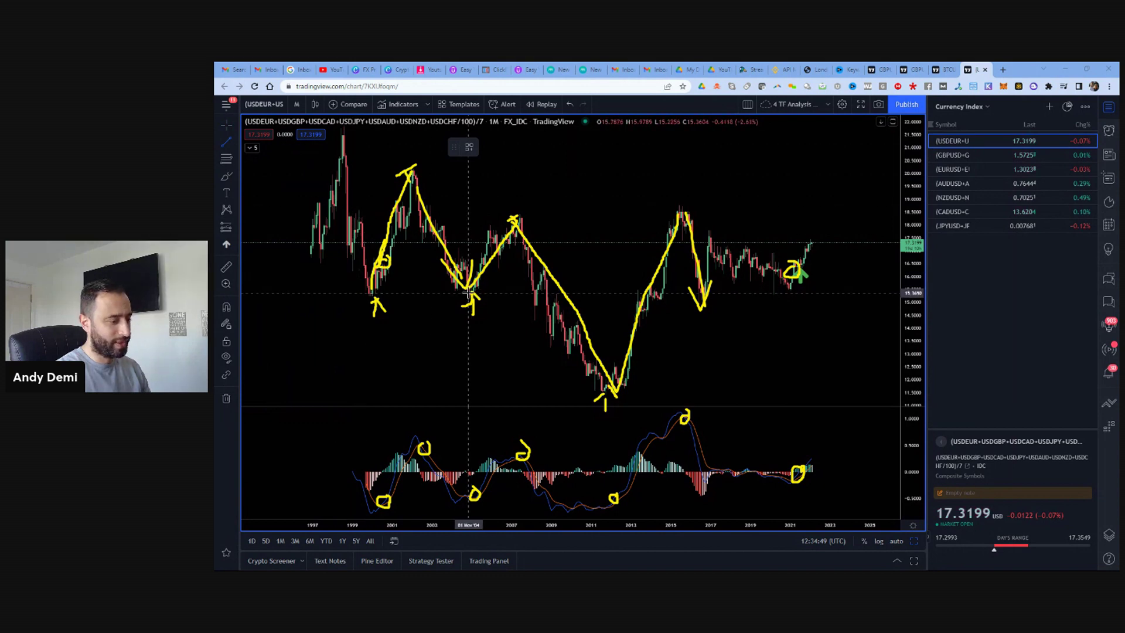
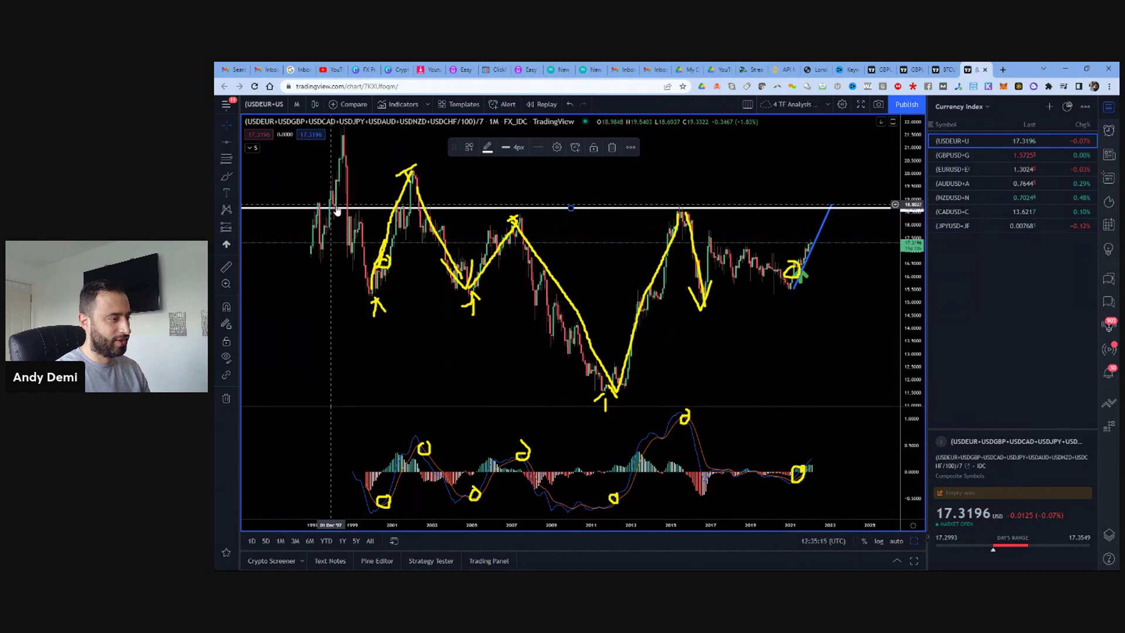
Circle with the Brush the four places near 1997, 2001, 2007 and 2015 where price meets the white horizontal level
left_click(226, 176)
left_click_drag(316, 212, 319, 198)
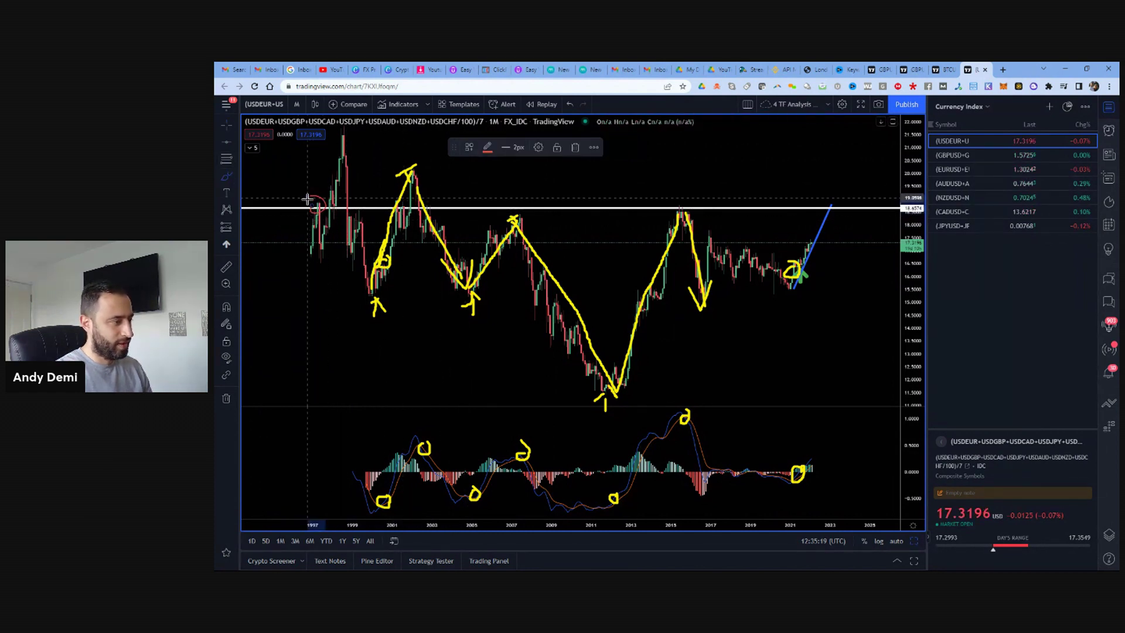
left_click_drag(401, 200, 382, 212)
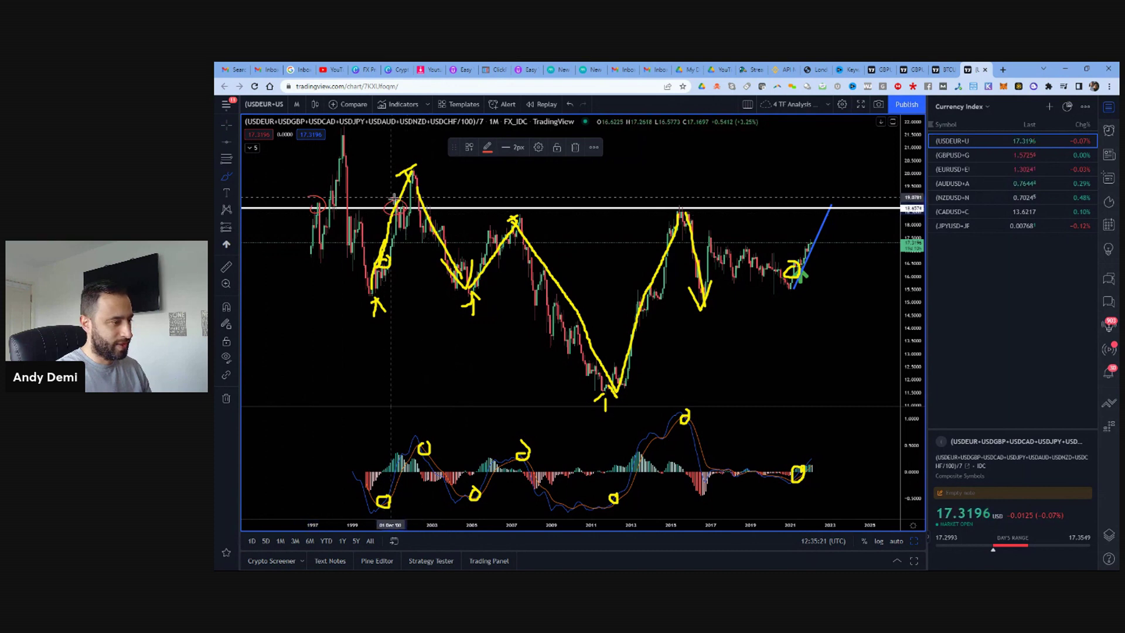
left_click_drag(514, 205, 543, 212)
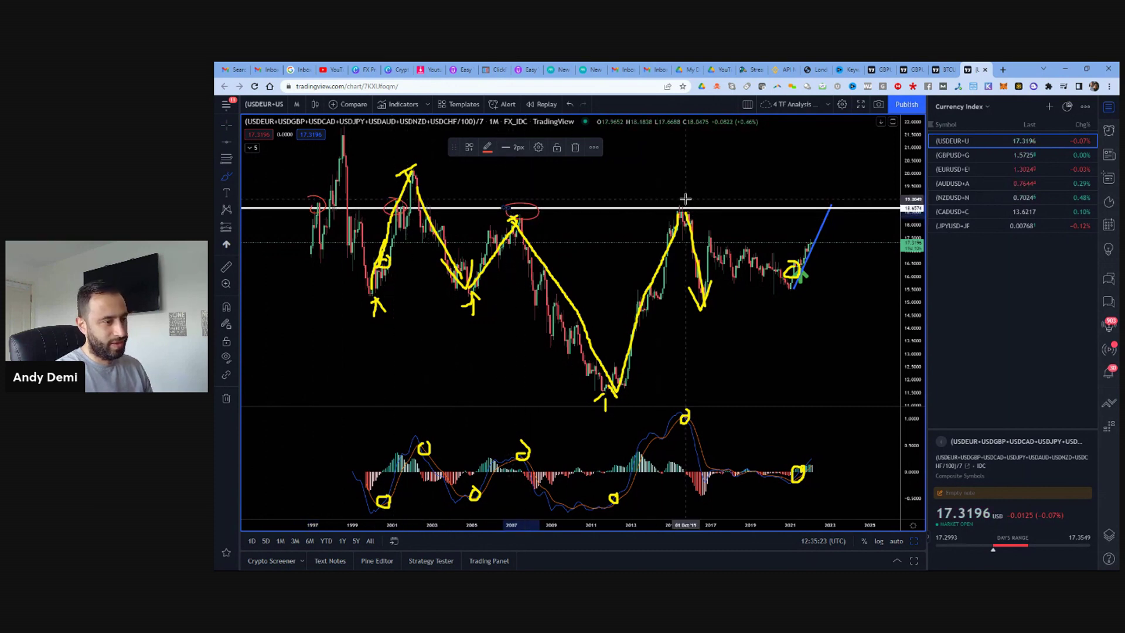
left_click_drag(683, 199, 677, 209)
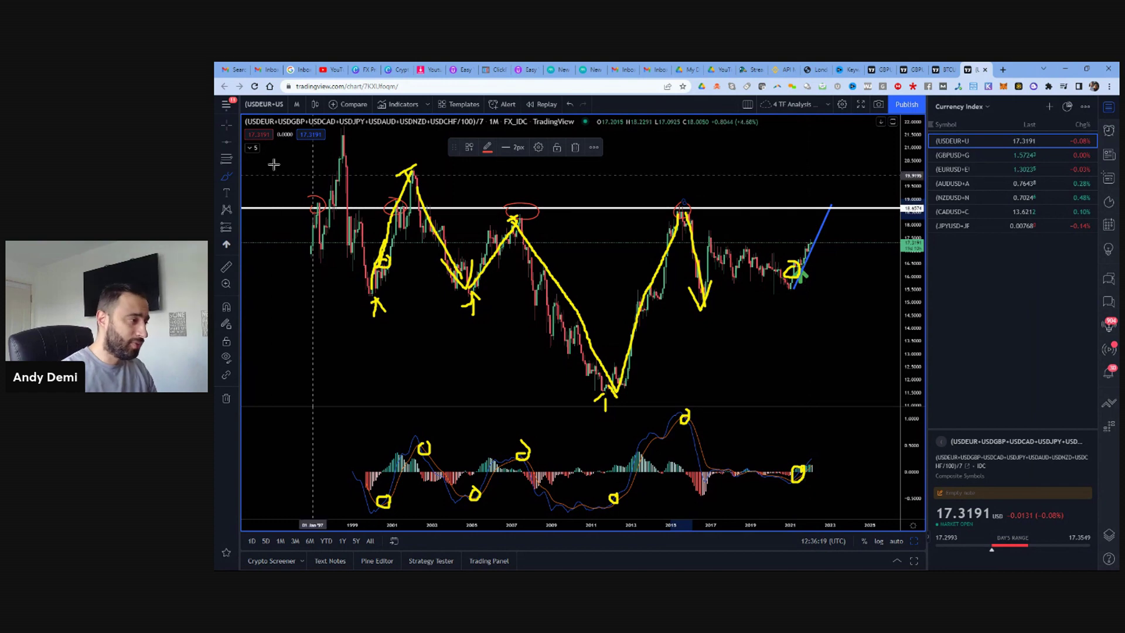
Switch the chart to the FXCM GBPUSD symbol and clear the yellow pen annotations from the screen
left_click(630, 181)
type("GBPUSD")
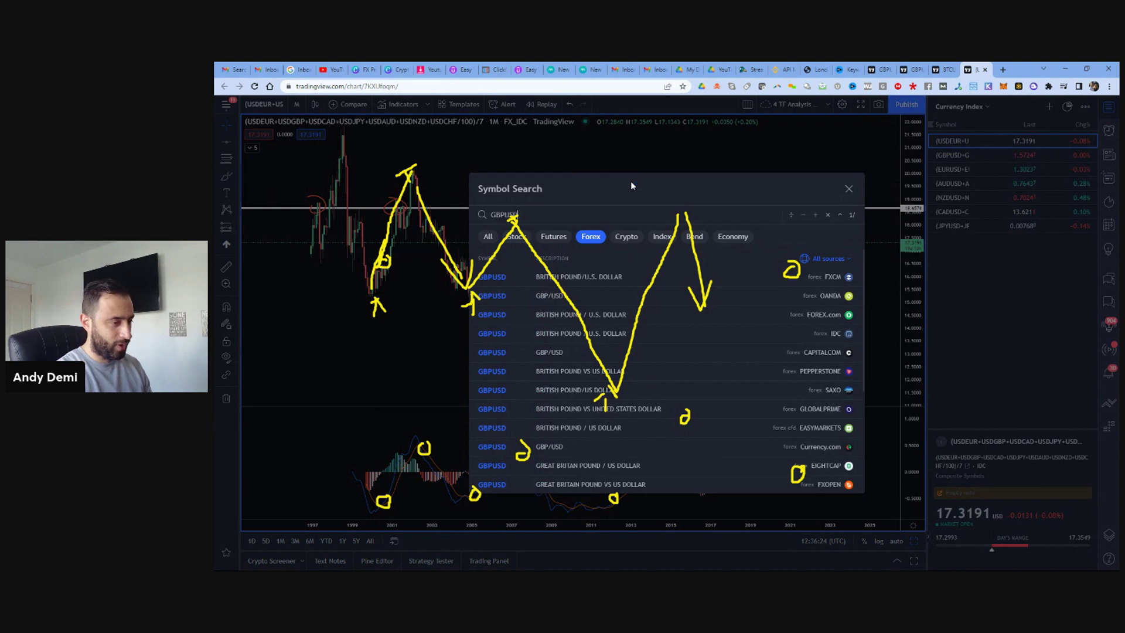
key("Return")
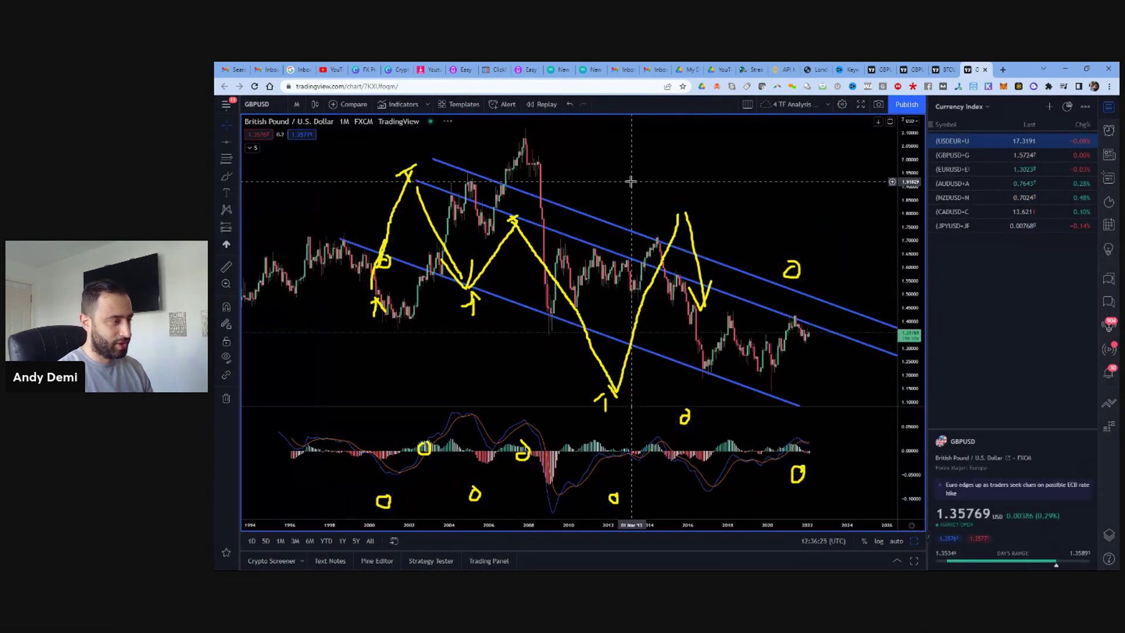
key("Escape")
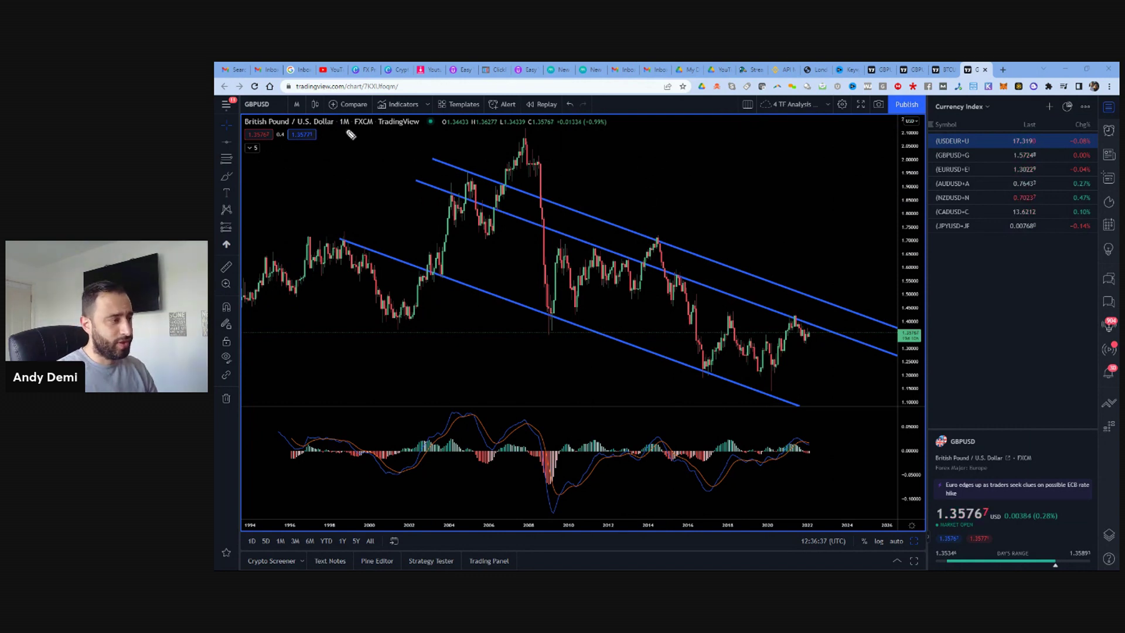
Handwrite "GBP USD" above the chart with the pen, with an upward arrow over USD and a flat arrow pointing at GBP
mouse_move(675, 155)
left_mouse_down()
mouse_move(678, 182)
mouse_move(667, 171)
mouse_move(681, 170)
mouse_move(682, 155)
mouse_move(705, 177)
mouse_move(685, 182)
mouse_move(714, 157)
mouse_move(710, 171)
mouse_move(792, 156)
mouse_move(799, 180)
mouse_move(828, 181)
left_mouse_up()
mouse_move(827, 157)
left_mouse_down()
mouse_move(846, 165)
mouse_move(829, 182)
left_mouse_up()
left_click_drag(609, 170, 649, 170)
left_click_drag(636, 161, 635, 179)
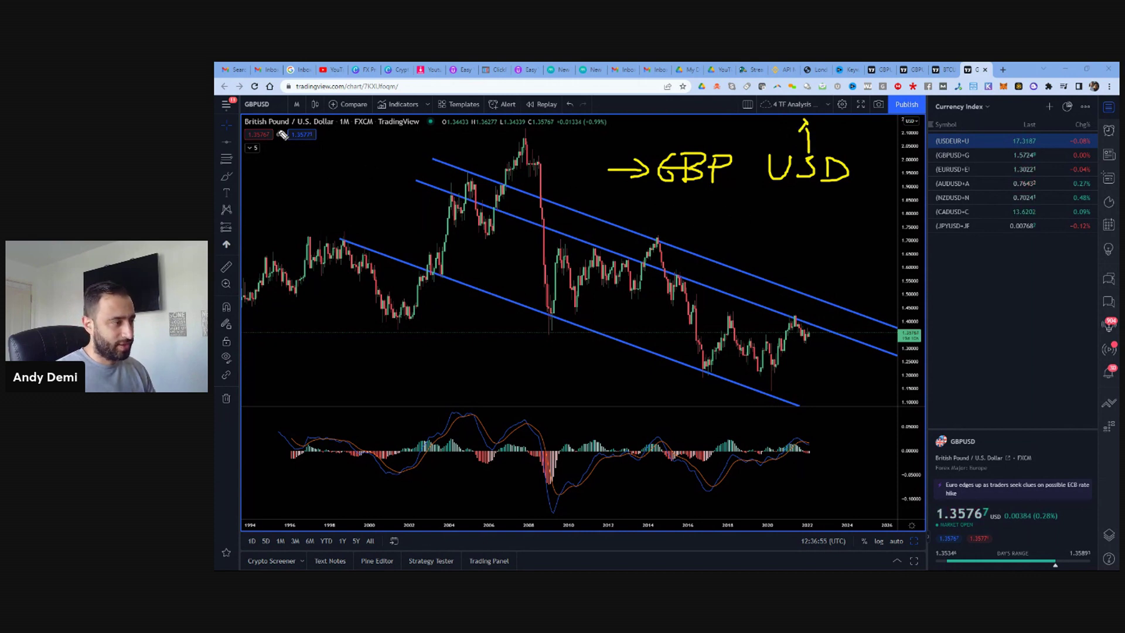
Circle the GBPUSD symbol name with the pen and sketch a downward-sloping arrow beneath the handwritten pair
mouse_move(228, 126)
left_mouse_down()
mouse_move(325, 102)
mouse_move(243, 98)
mouse_move(246, 118)
left_mouse_up()
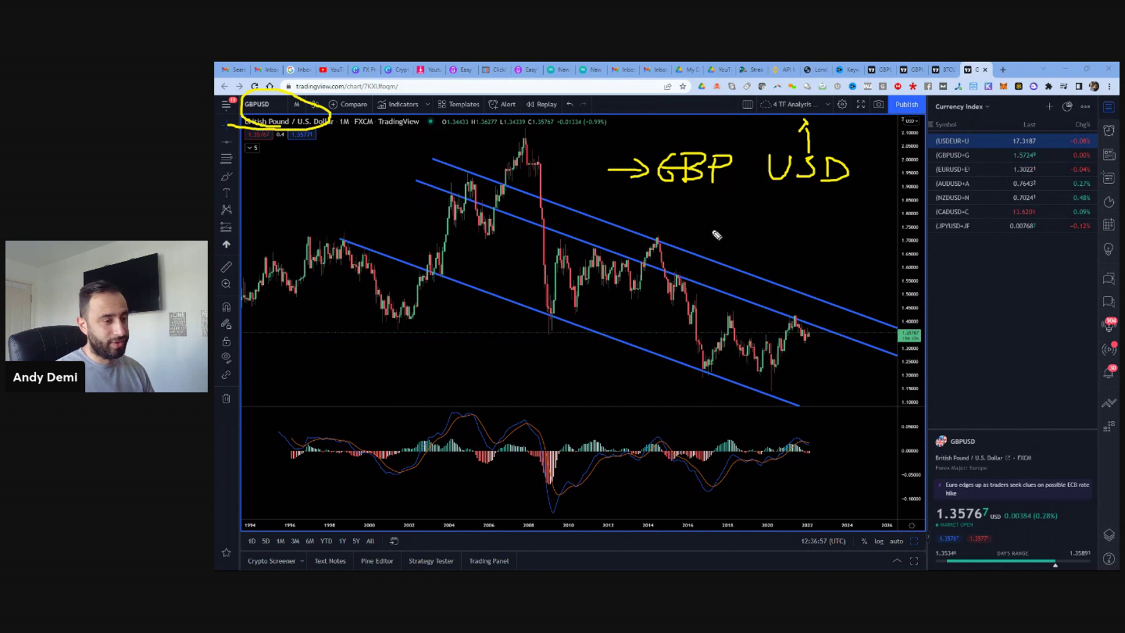
left_click_drag(687, 215, 725, 240)
left_click_drag(725, 240, 697, 231)
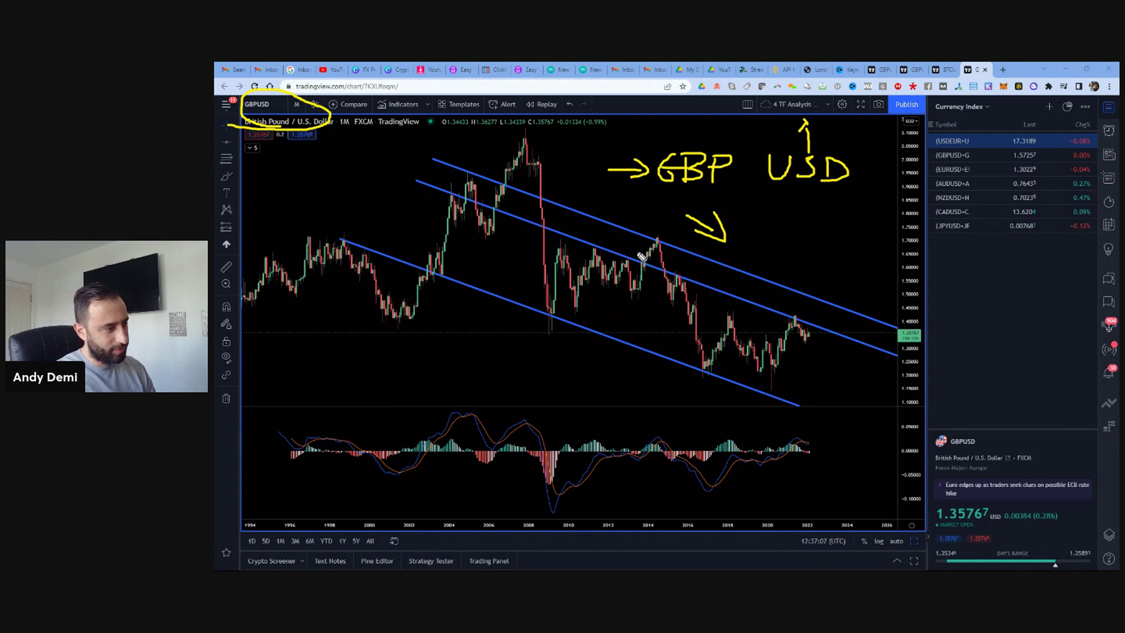
Circle the eight points between about 2004 and 2021 where price meets the middle blue trend line, and clear the pen annotations
mouse_move(456, 202)
left_mouse_down()
mouse_move(453, 184)
mouse_move(483, 212)
mouse_move(505, 202)
left_mouse_up()
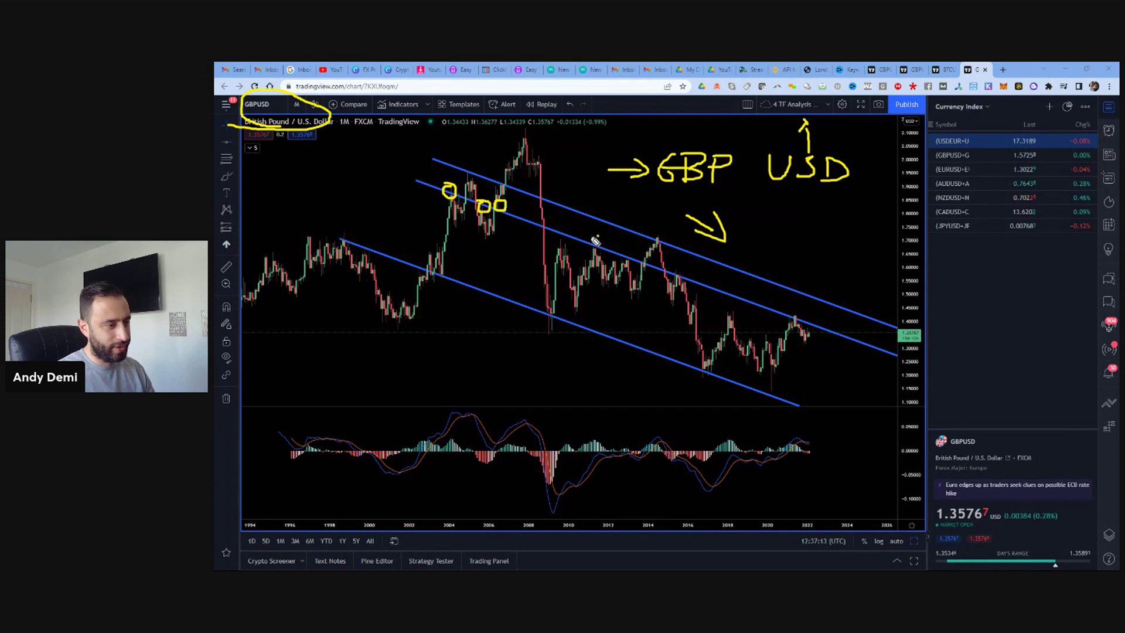
mouse_move(595, 241)
left_mouse_down()
mouse_move(605, 246)
mouse_move(559, 229)
mouse_move(614, 257)
mouse_move(633, 255)
mouse_move(625, 247)
mouse_move(677, 281)
mouse_move(675, 268)
left_mouse_up()
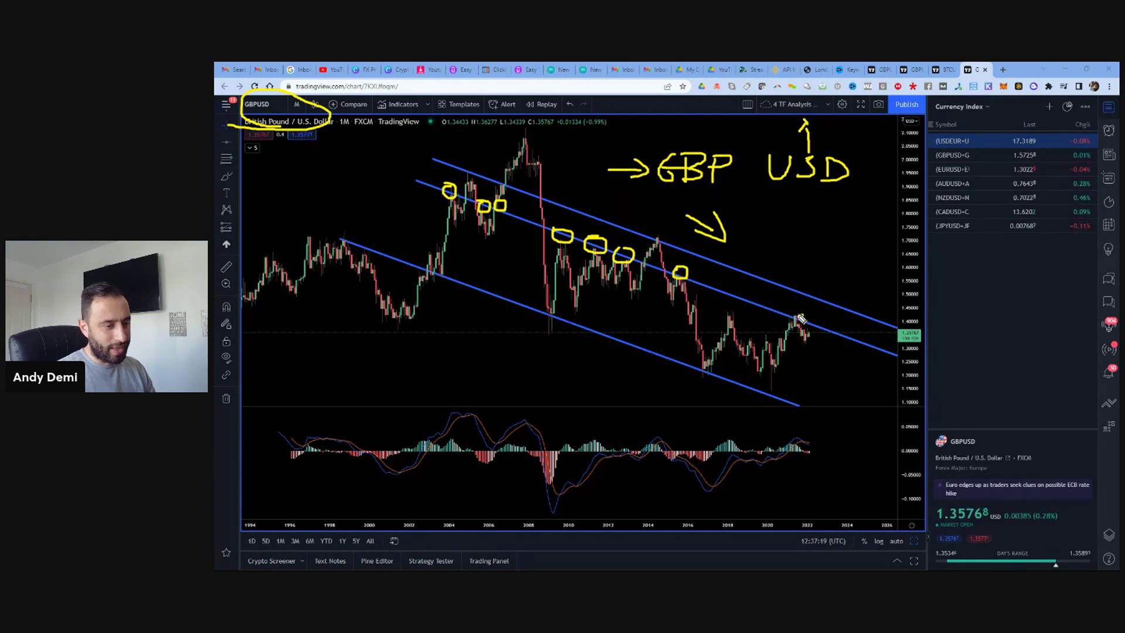
mouse_move(801, 319)
left_mouse_down()
mouse_move(789, 328)
mouse_move(804, 326)
mouse_move(799, 311)
left_mouse_up()
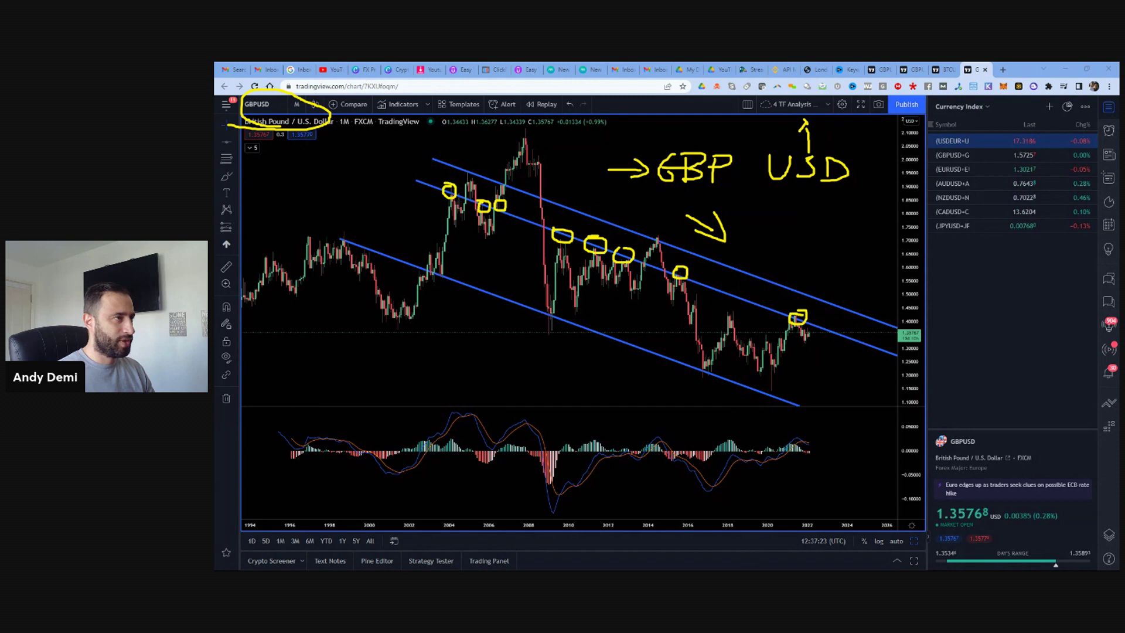
key("Escape")
Sketch a price path with the pen rising from the latest candles to the middle trend line and falling towards the lowest line, and clear it
scroll(825, 330, "up", 5)
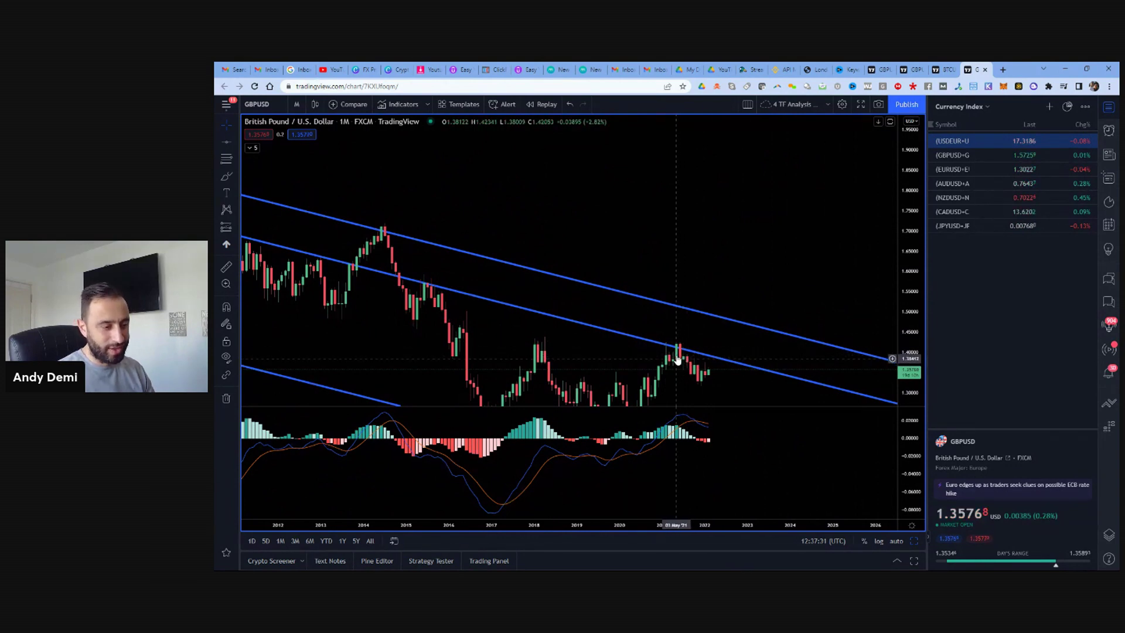
scroll(874, 219, "down", 2)
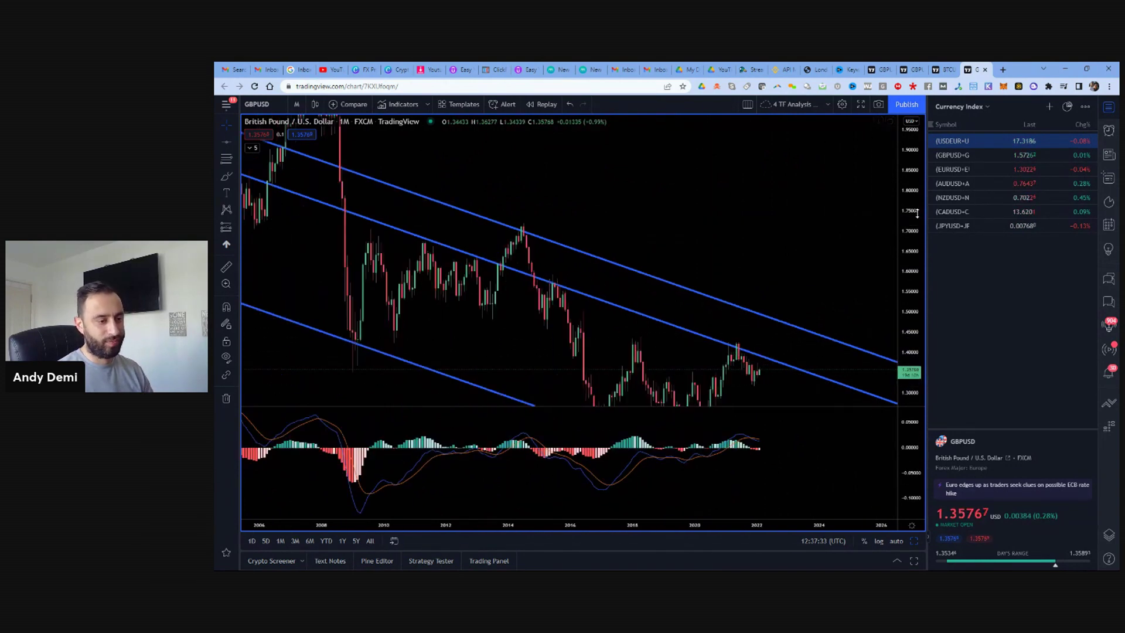
left_click_drag(911, 252, 911, 319)
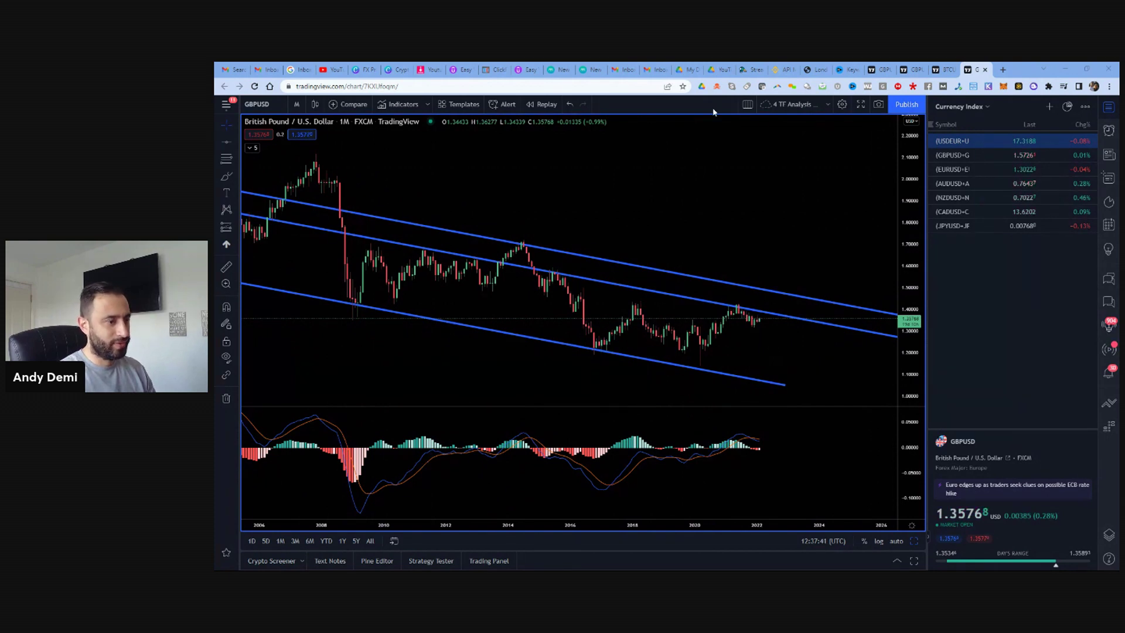
scroll(796, 246, "down", 5)
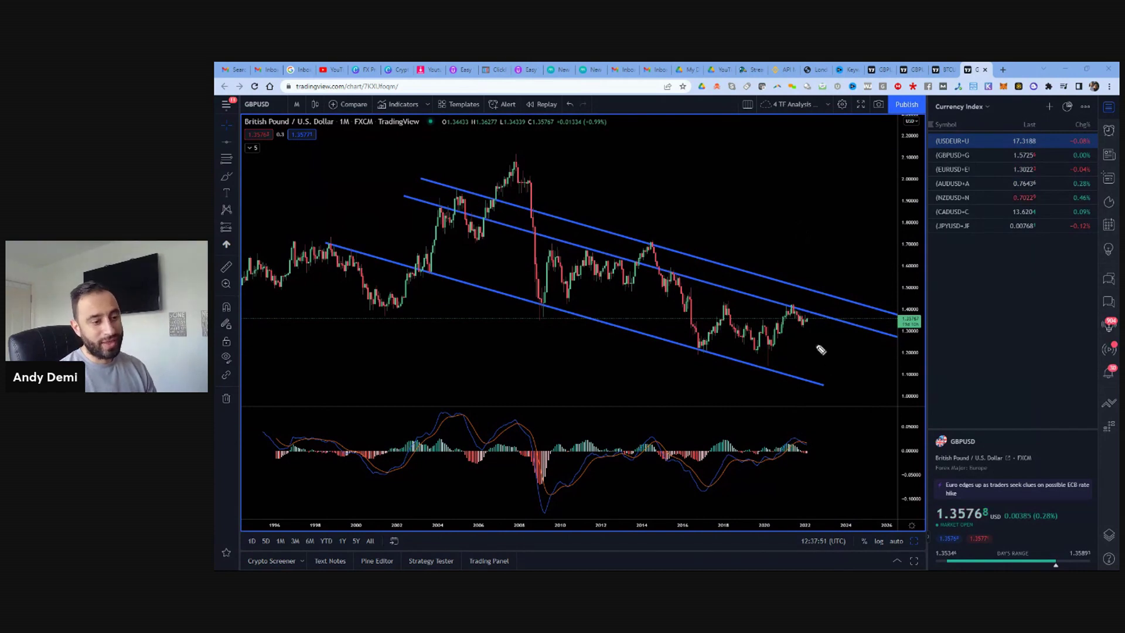
left_click(812, 317)
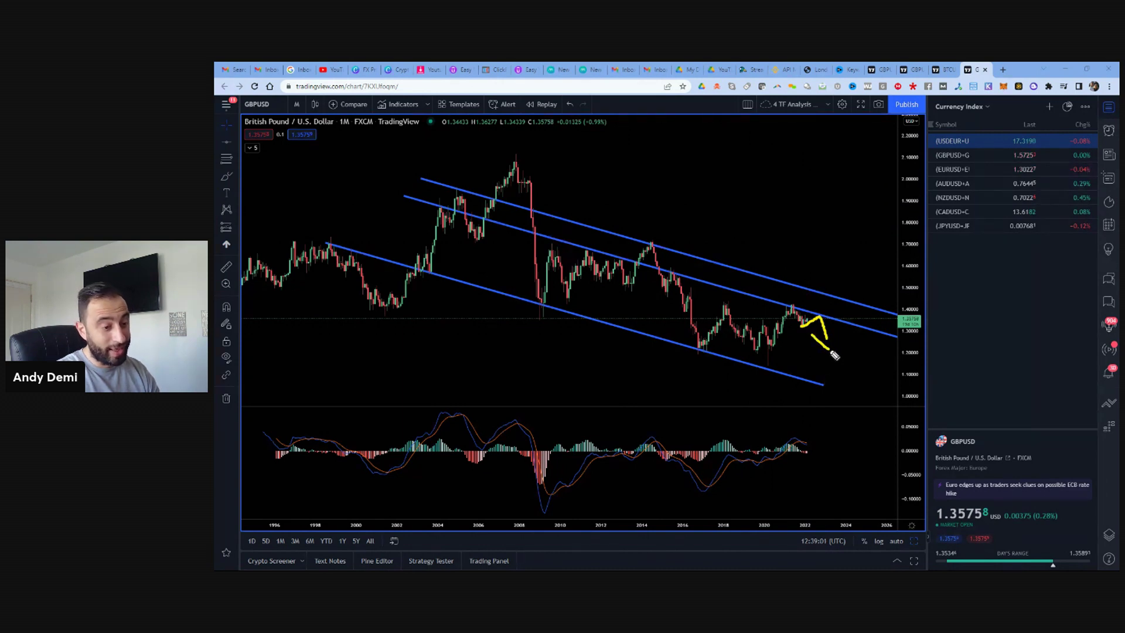
left_click_drag(826, 349, 831, 329)
left_click_drag(812, 380, 839, 392)
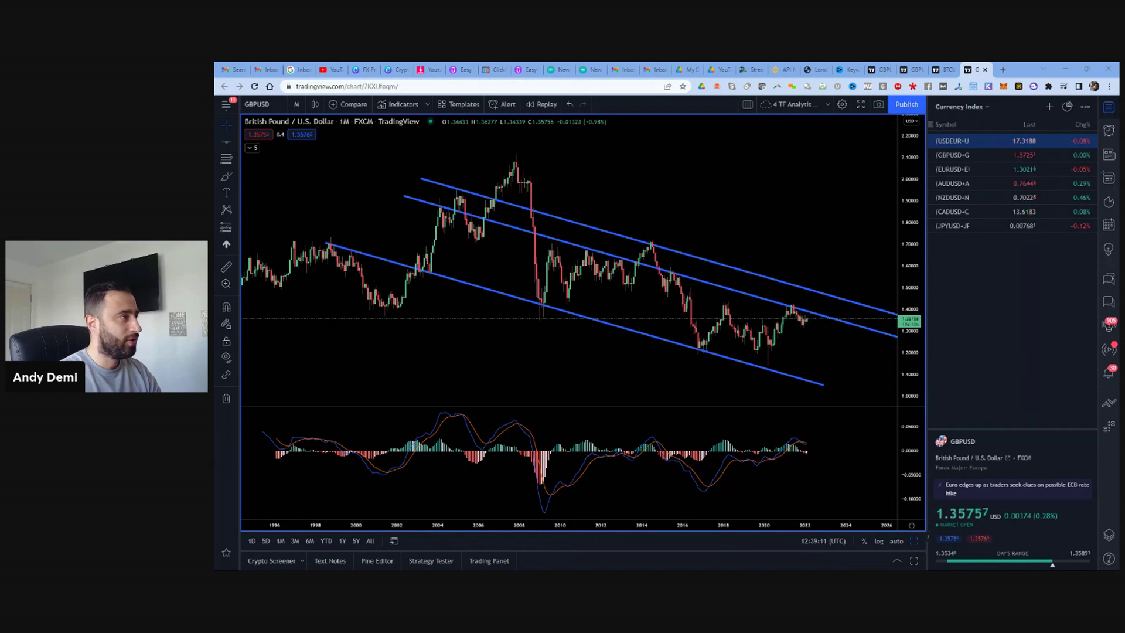
Duplicate the middle blue trend line as a parallel line running lower through the channel, starting near April 2004
left_click(703, 286)
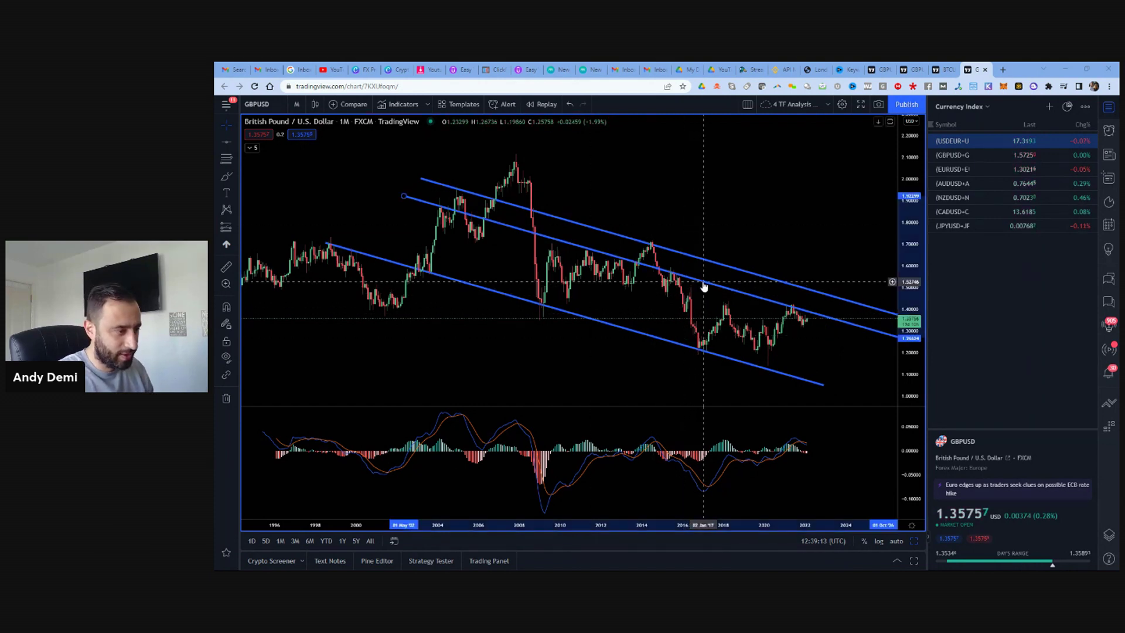
mouse_move(704, 287)
left_mouse_down()
mouse_move(725, 325)
mouse_move(743, 332)
left_mouse_up()
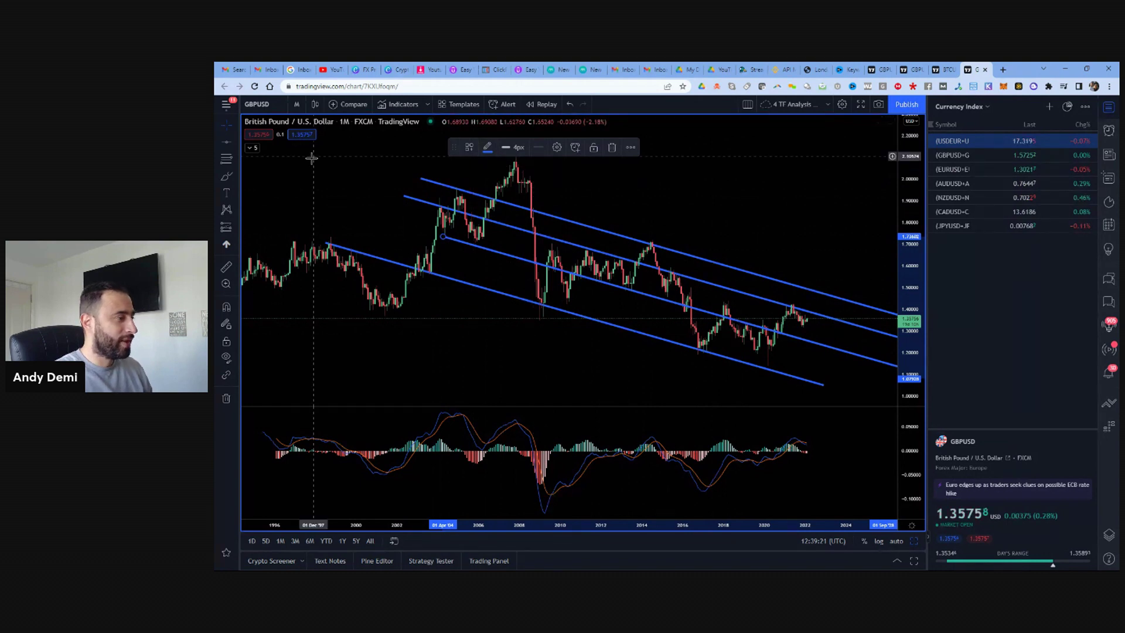
Draw a rising trend line under the recent lows, from about 1.18 in June 2019 to about 1.33 in May 2024
left_click(237, 143)
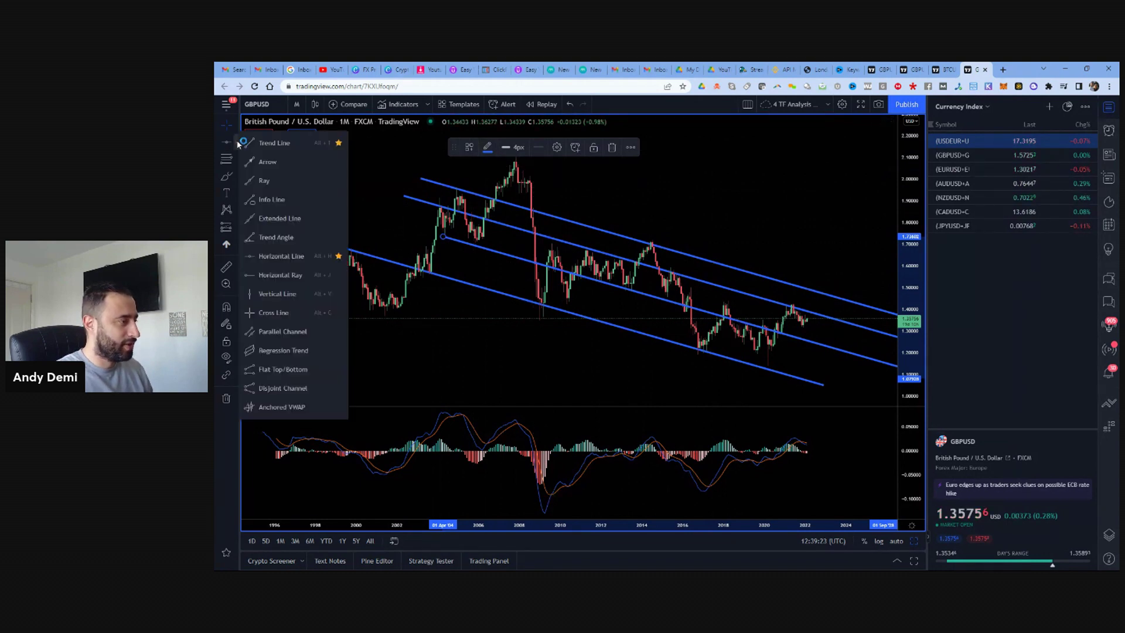
left_click(258, 145)
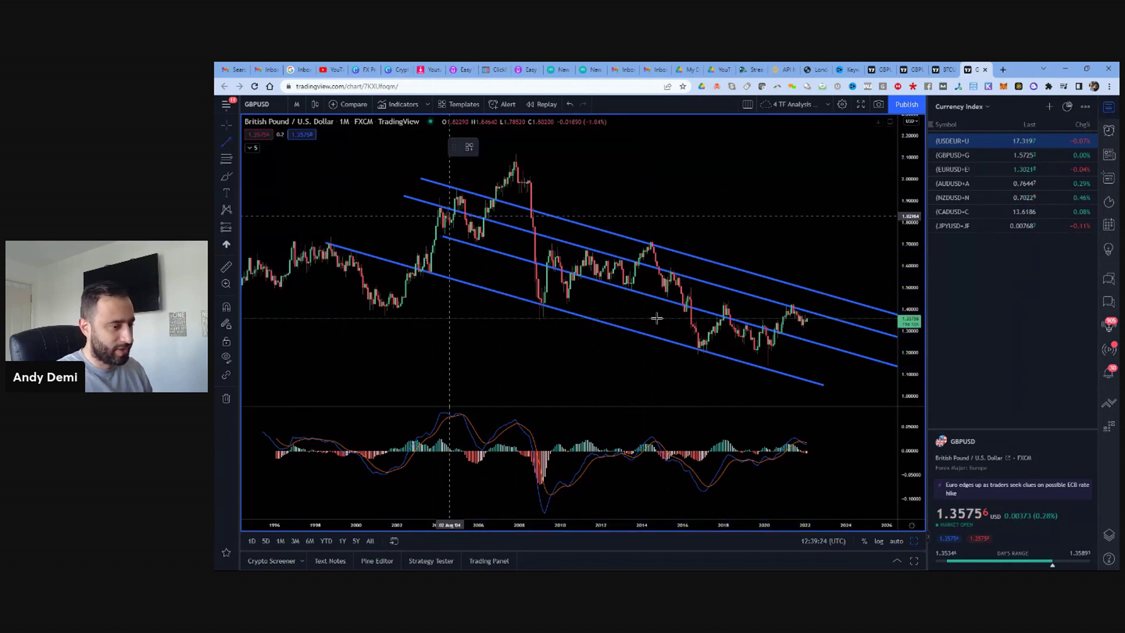
left_click(752, 356)
left_click(852, 323)
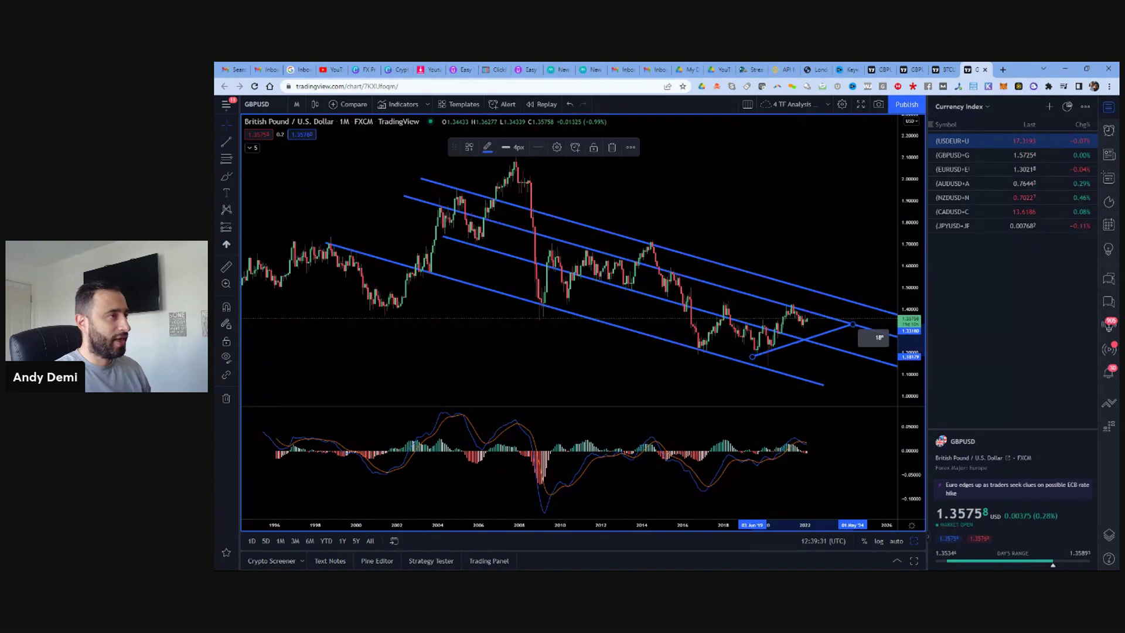
Sketch a falling curve from the latest price and a horizontal support line from the 2017 low with the pen, and return to the Cross cursor
left_click_drag(800, 313, 810, 330)
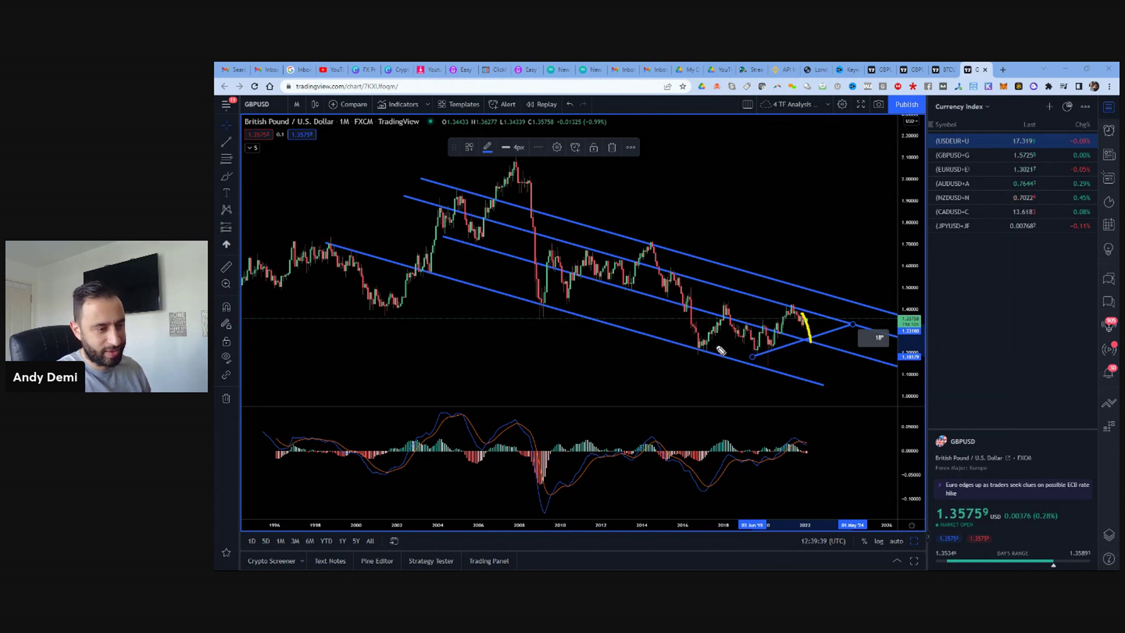
left_click_drag(702, 345, 824, 347)
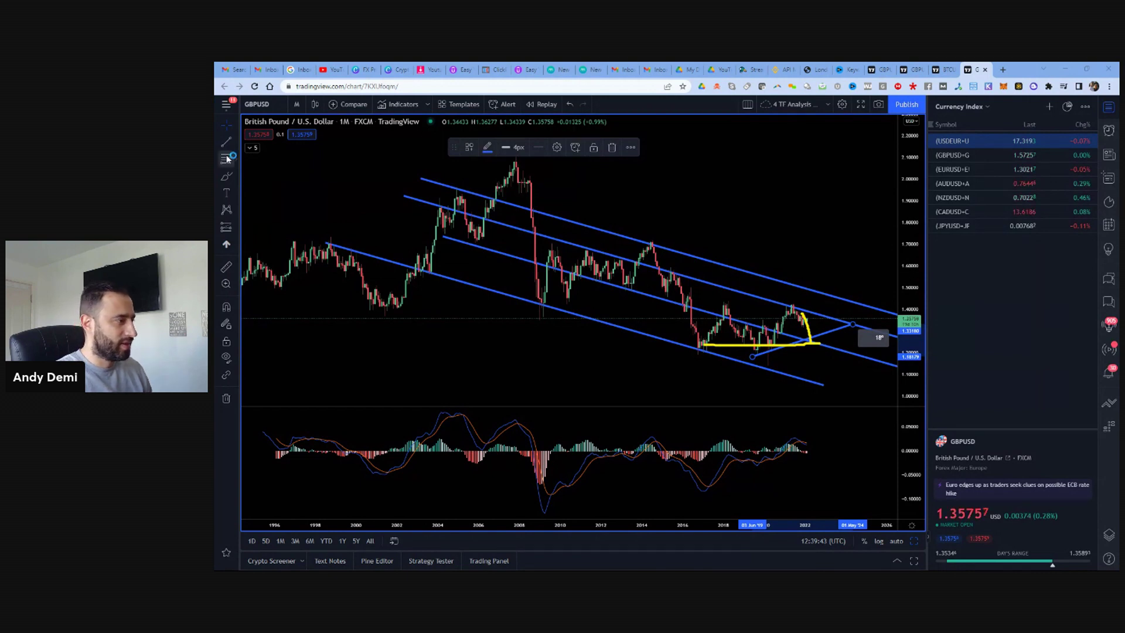
left_click(226, 125)
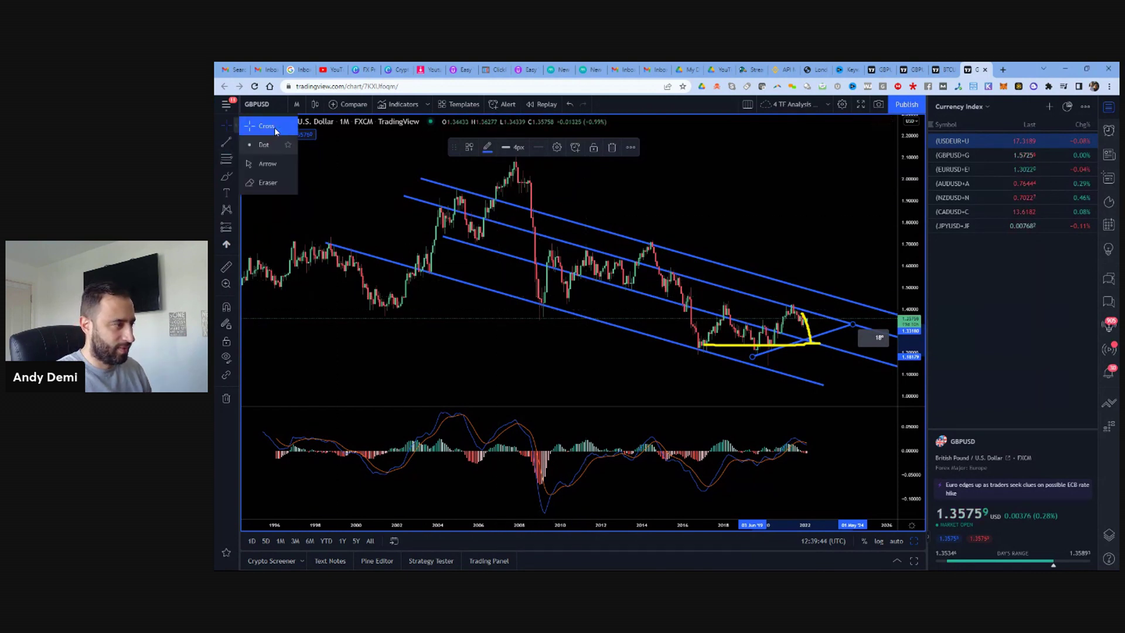
left_click(358, 195)
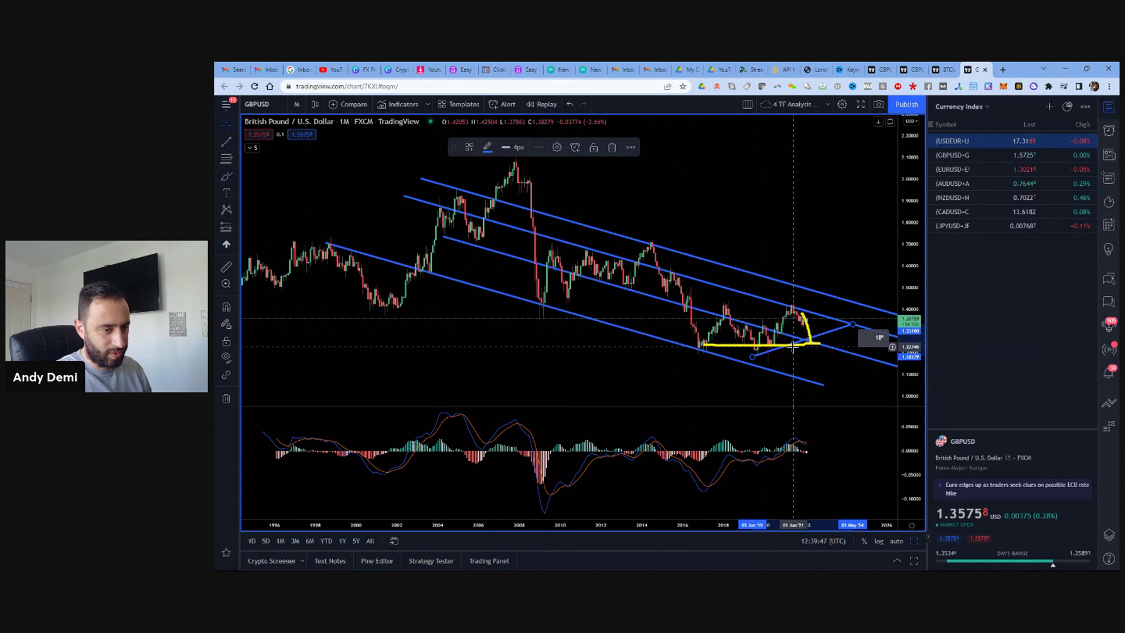